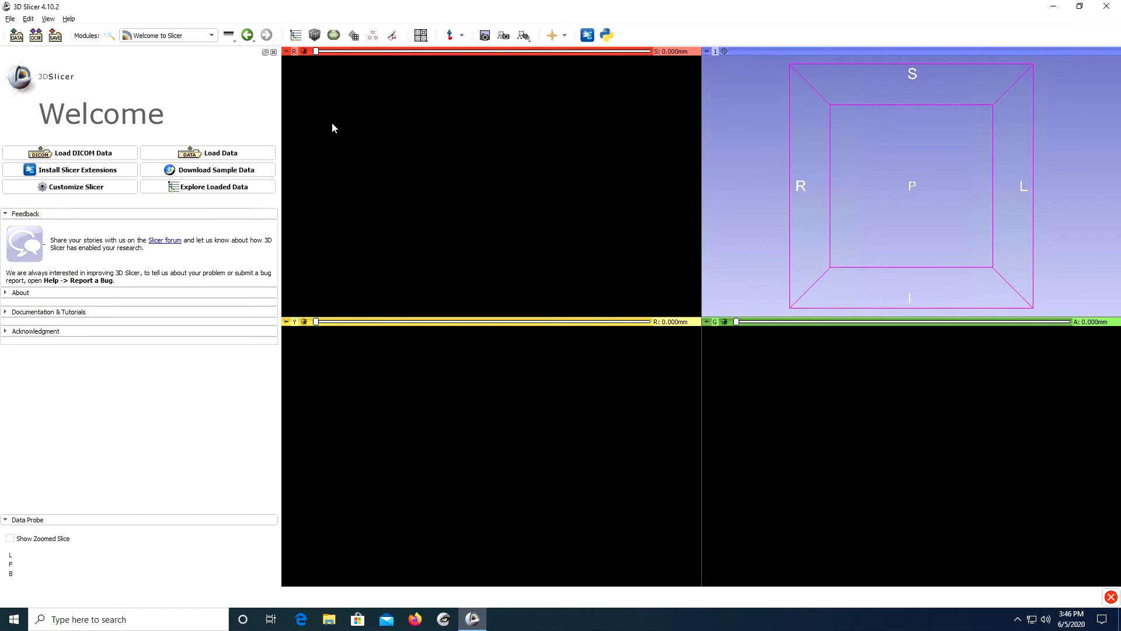
Load Rodent9_20um_Resample.nrrd from the Rodent9_RECON folder into the scene as a Volume.
left_click(237, 154)
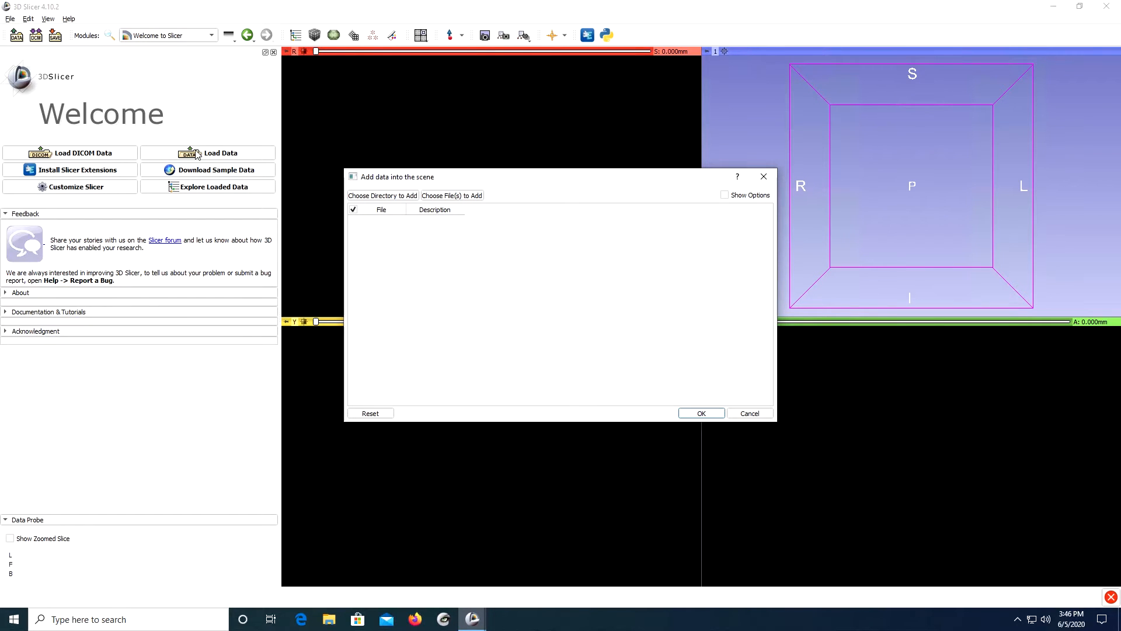
left_click(477, 196)
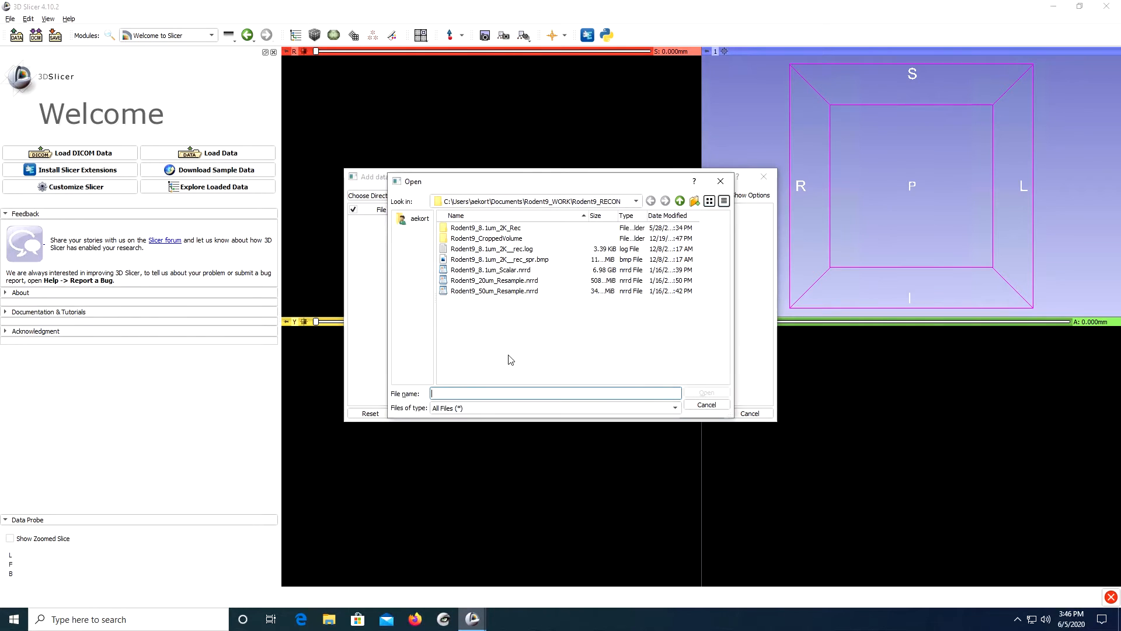
left_click(503, 282)
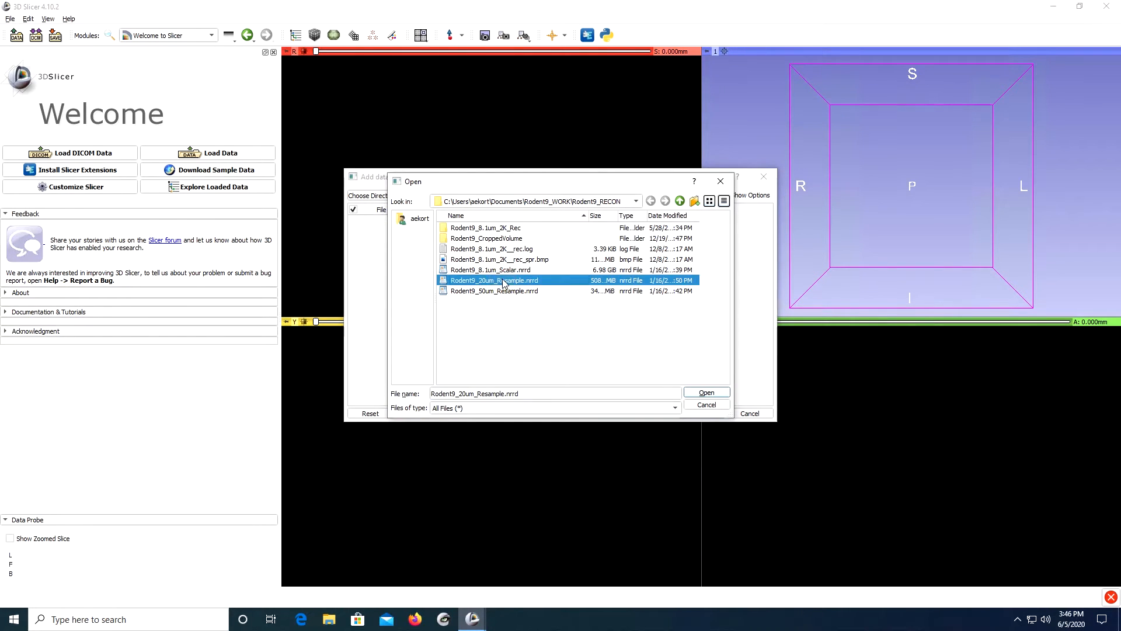
double_click(503, 282)
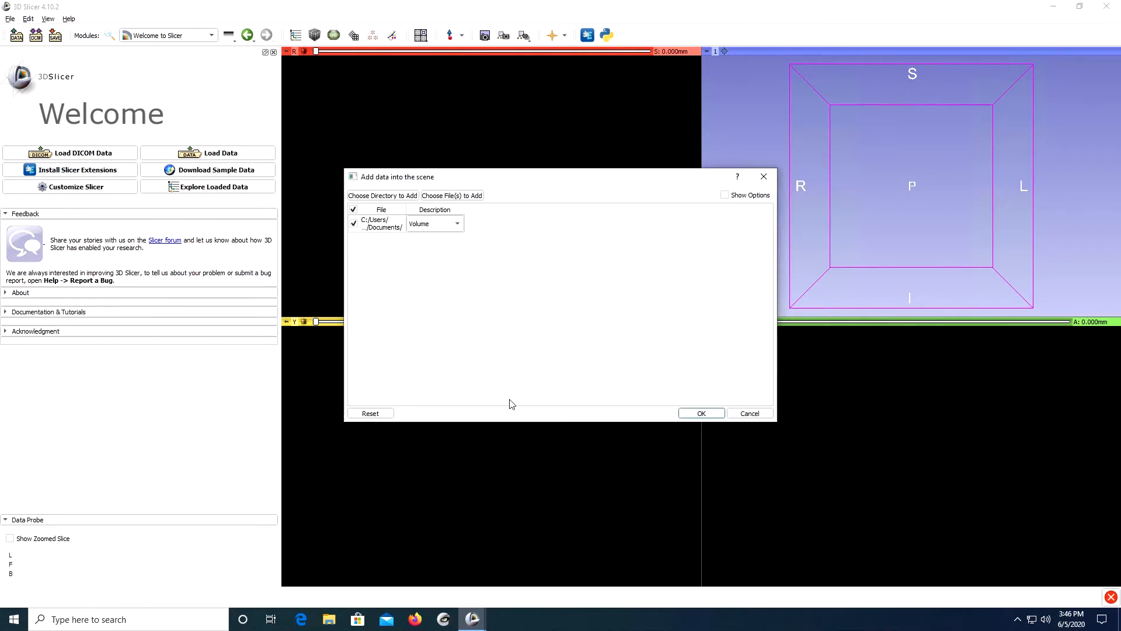
left_click(703, 414)
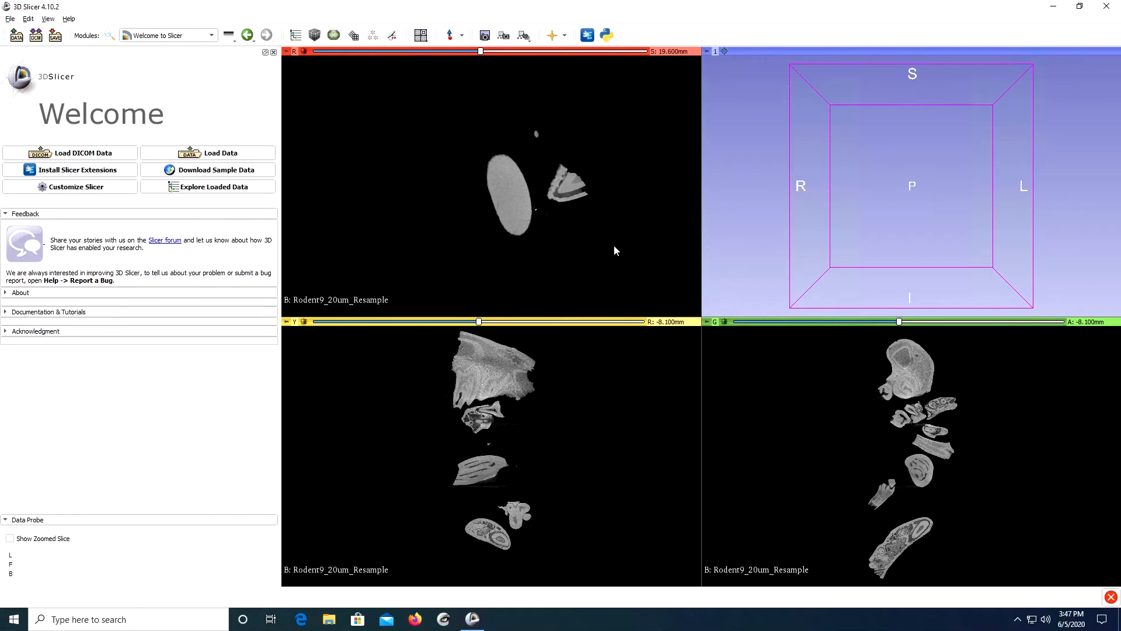
Browse the axial and coronal slices of the loaded scan and view its entry in the Data module.
scroll(520, 211, "down", 3)
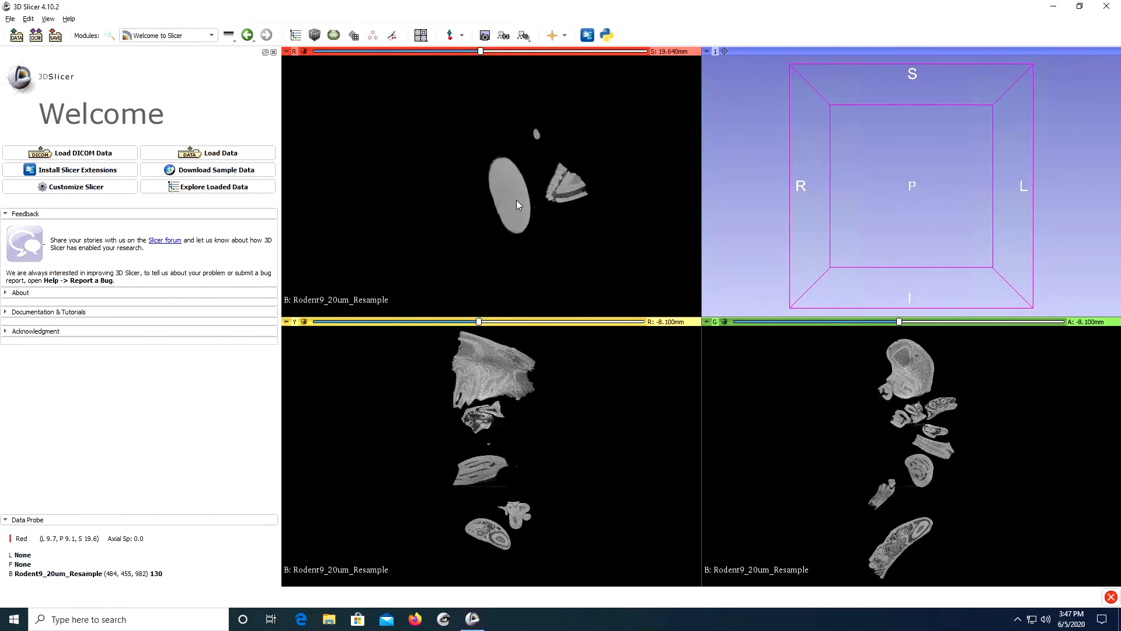
scroll(505, 404, "down", 1)
scroll(505, 405, "up", 1)
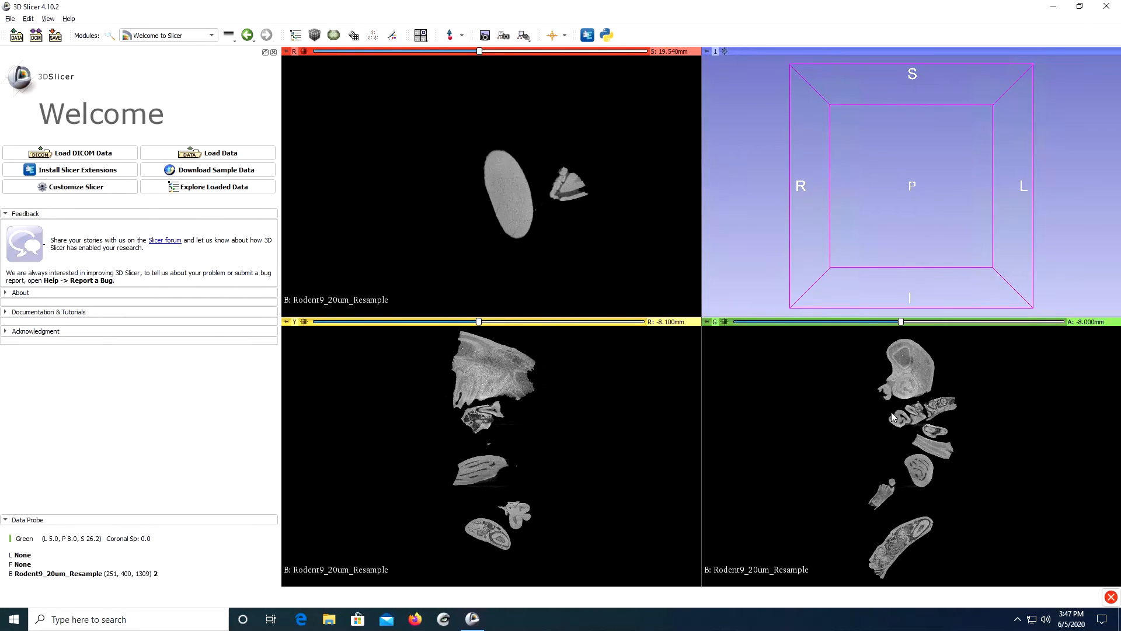
scroll(991, 408, "up", 2)
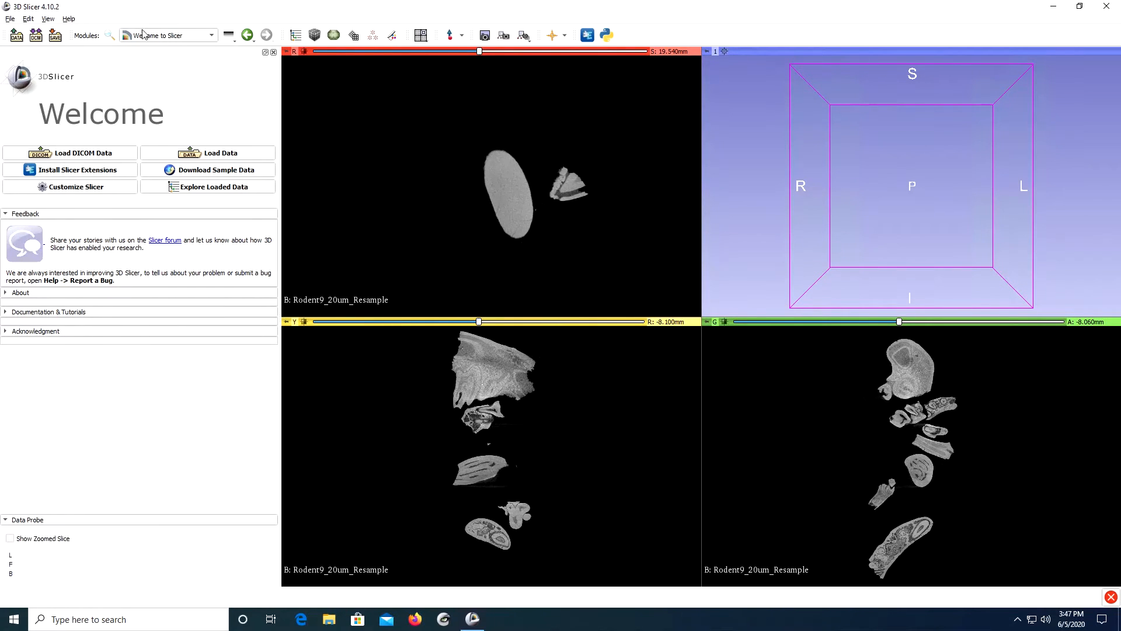
left_click(187, 41)
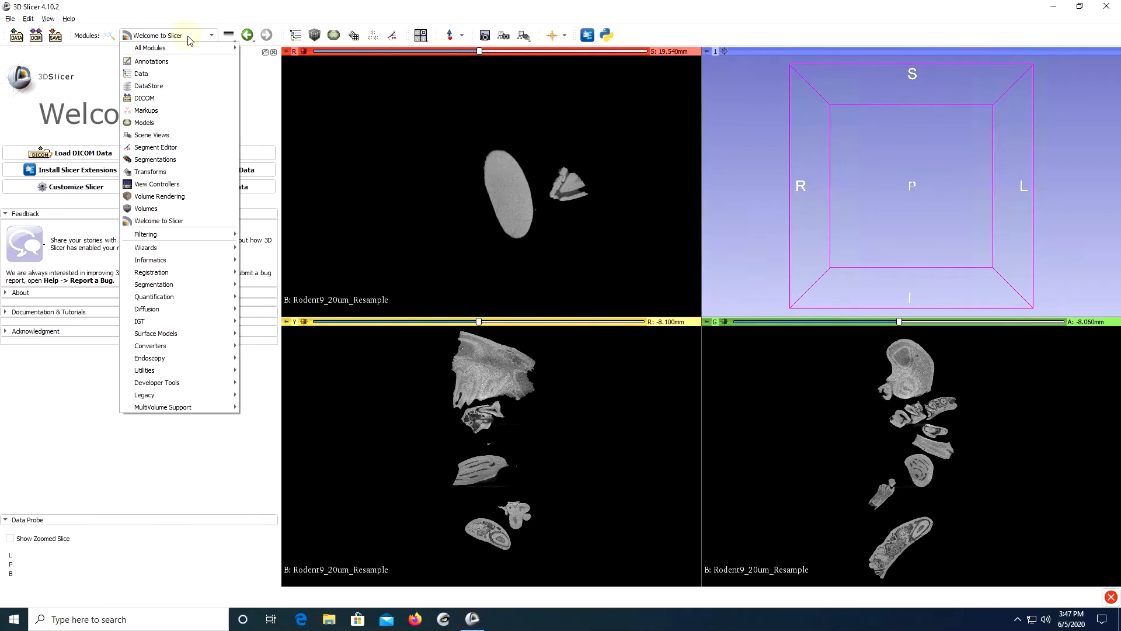
left_click(162, 76)
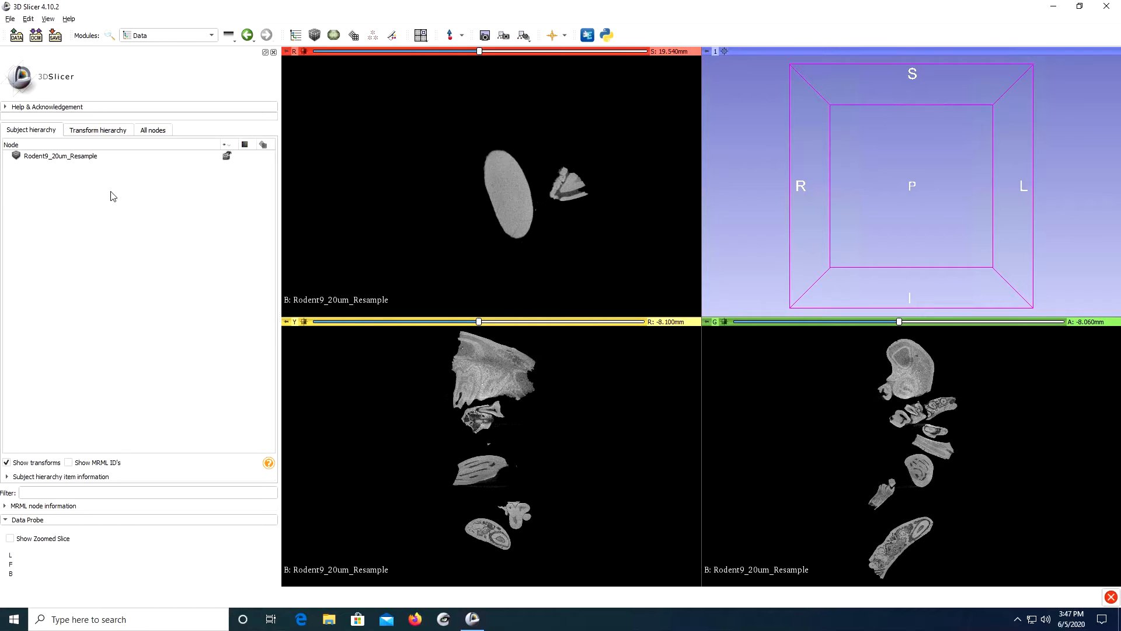
Display the volume information of Rodent9_20um_Resample by making it the active volume in the Volumes module.
left_click(184, 38)
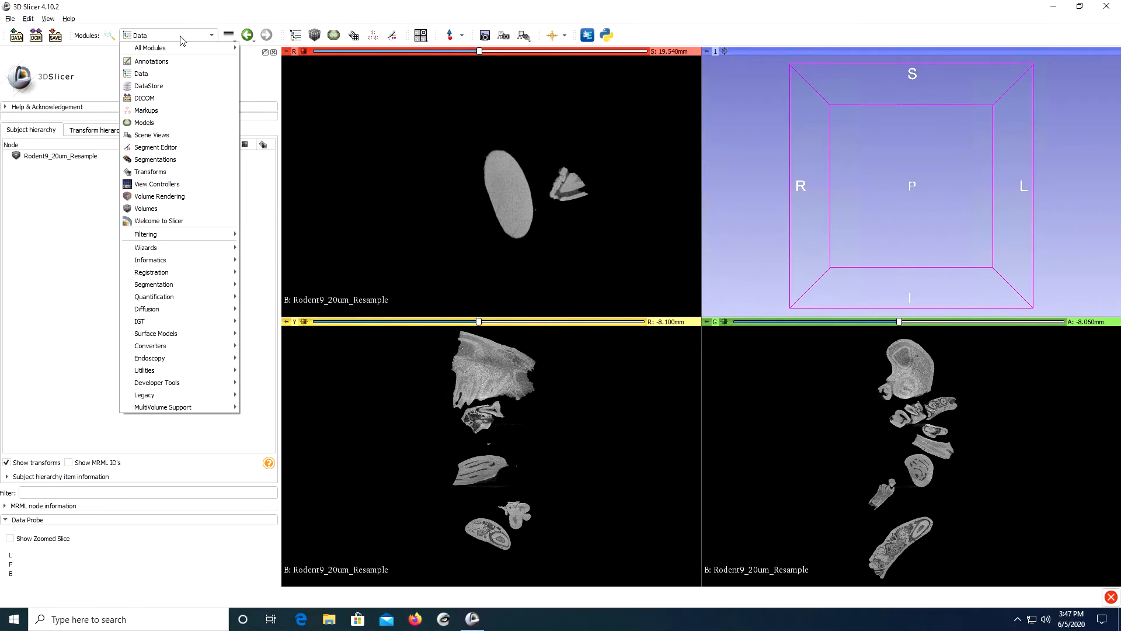
left_click(162, 209)
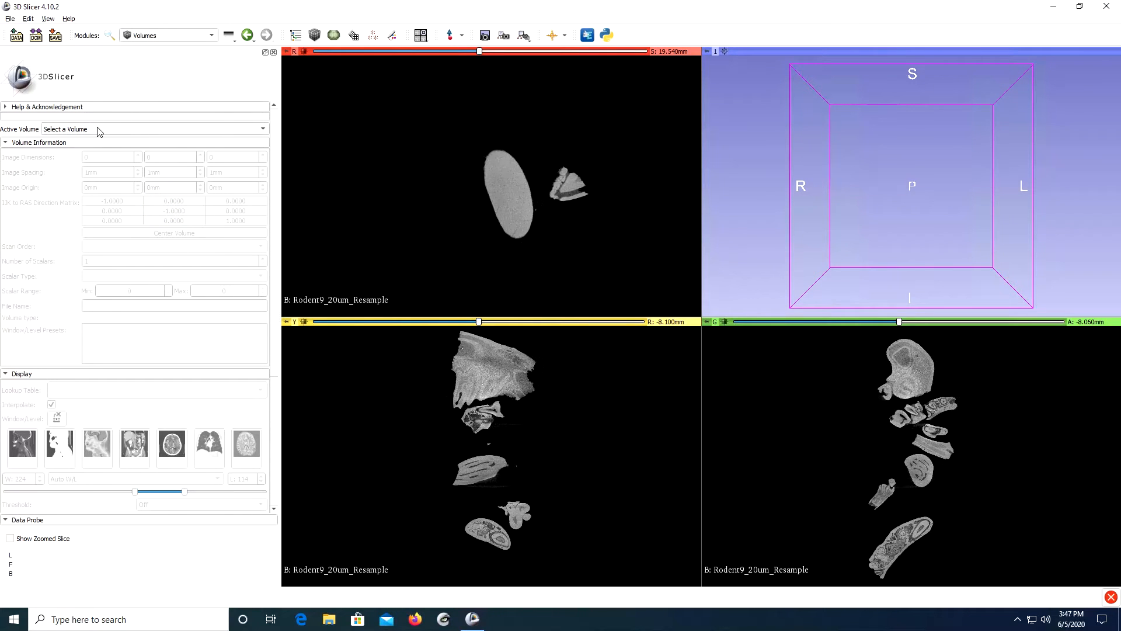
left_click(71, 130)
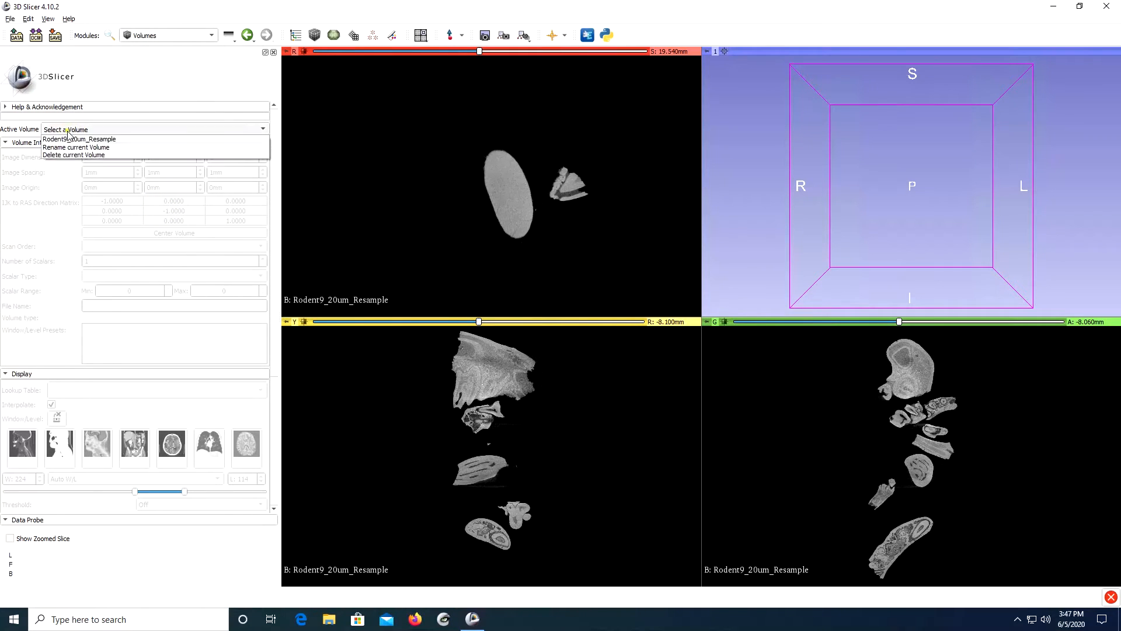
left_click(129, 140)
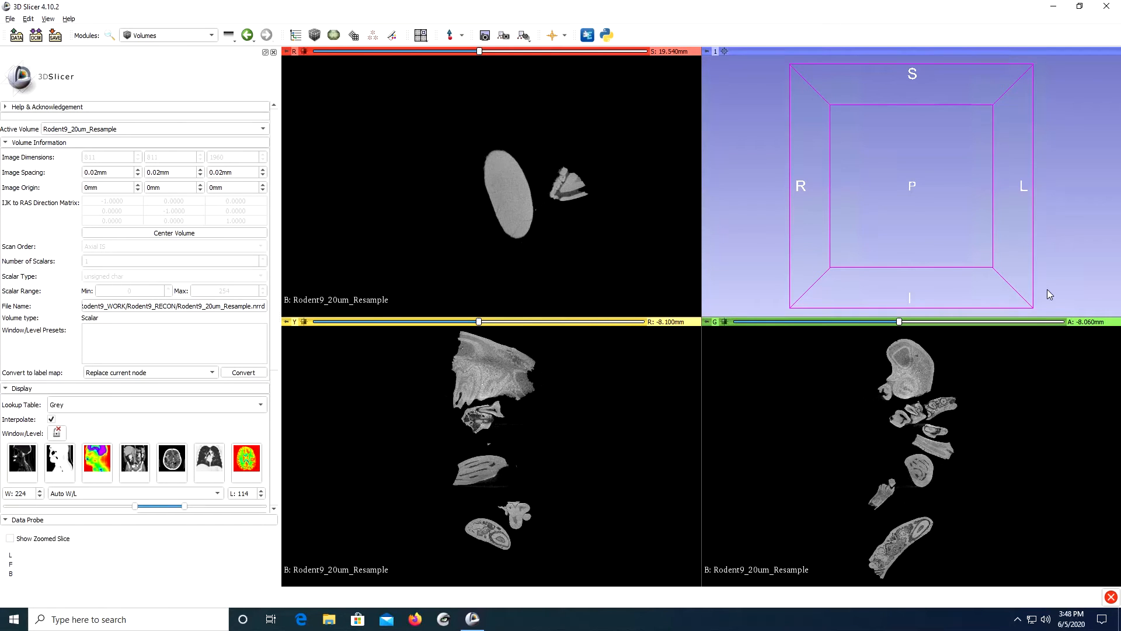
Close the scene and add the first slice image, Rodent9_8.1um_2K__rec0370.bmp from the Rodent9_8.1um_2K_Rec folder, to the data to load.
key("ctrl+w")
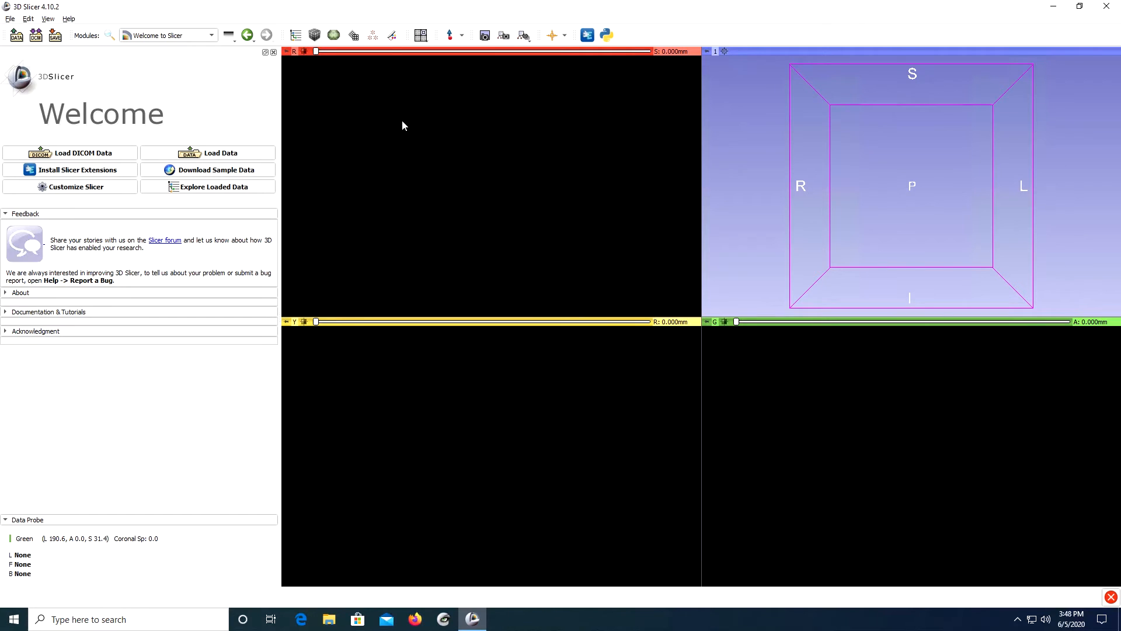
left_click(226, 155)
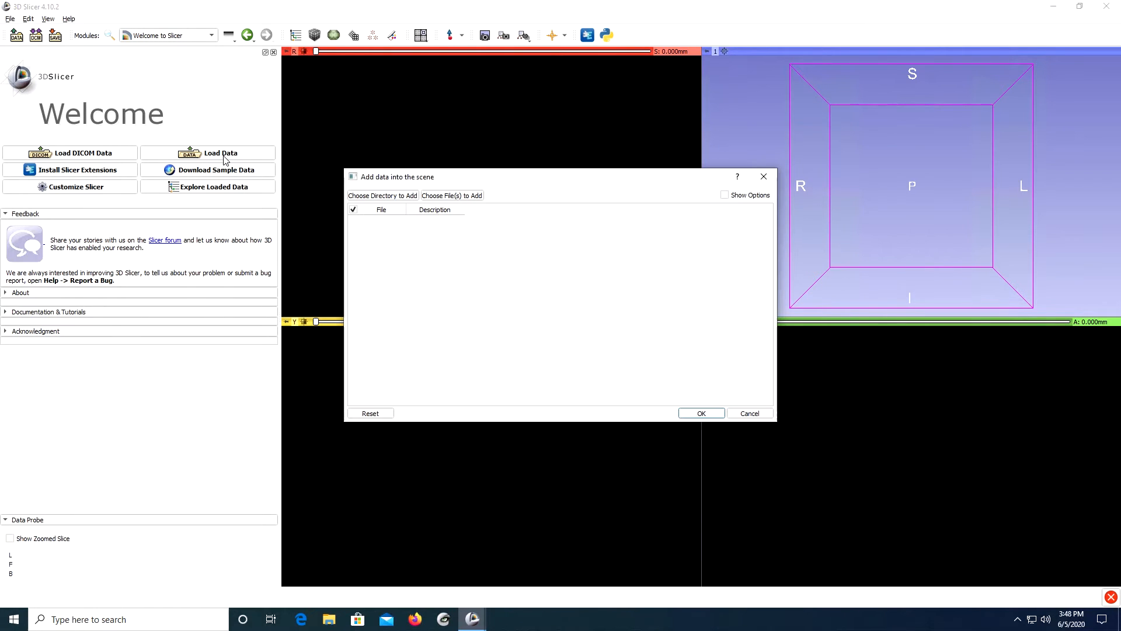
left_click(470, 199)
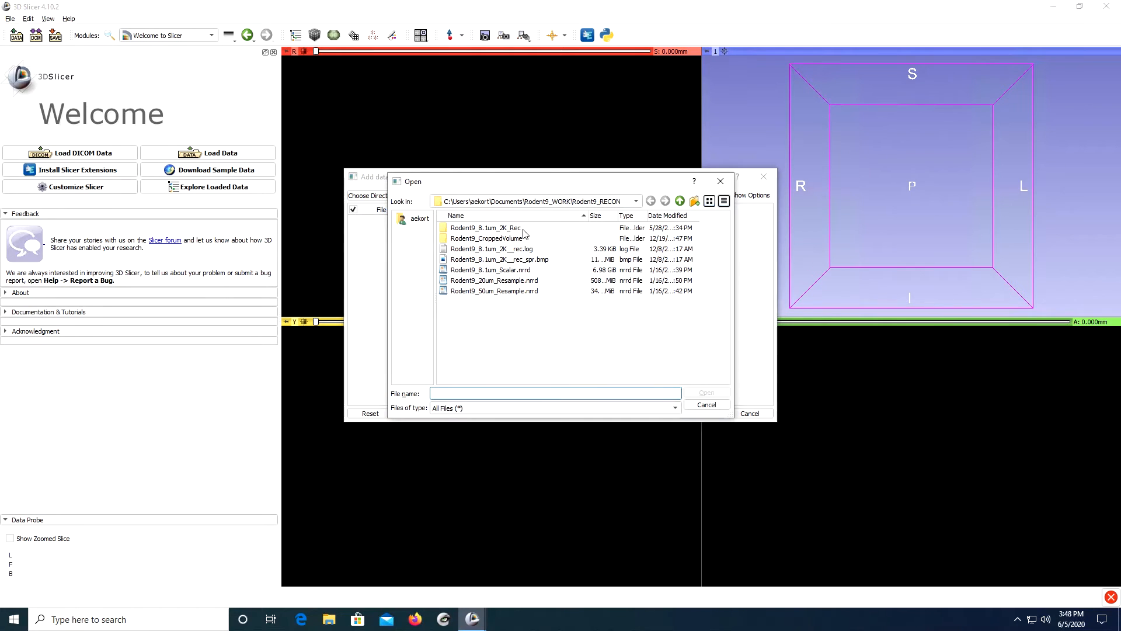
double_click(462, 229)
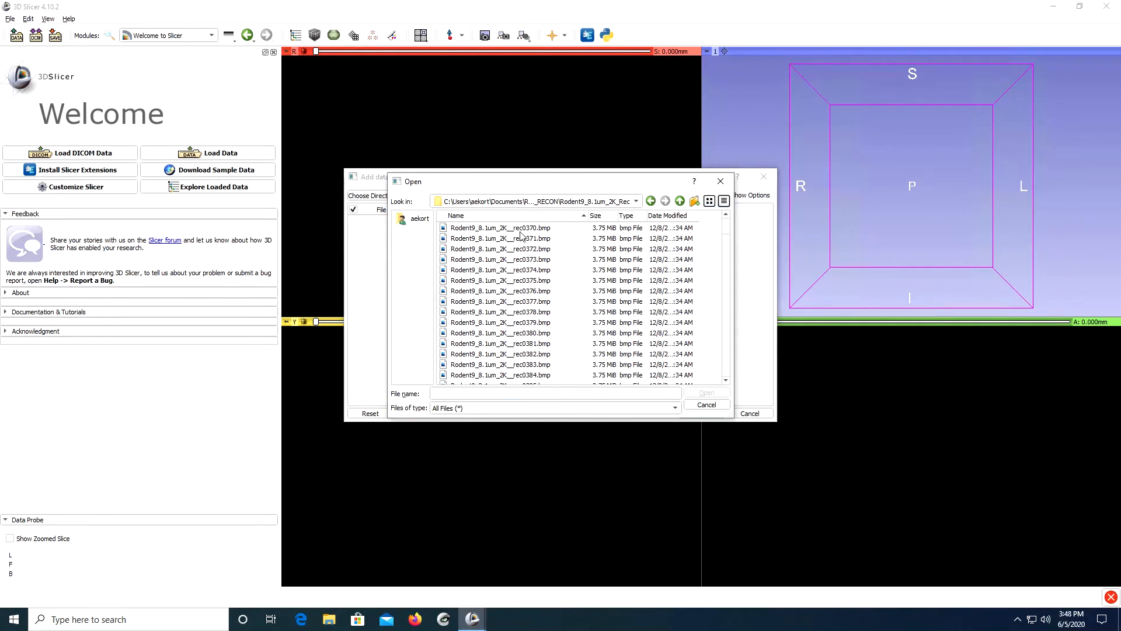
scroll(522, 235, "down", 13)
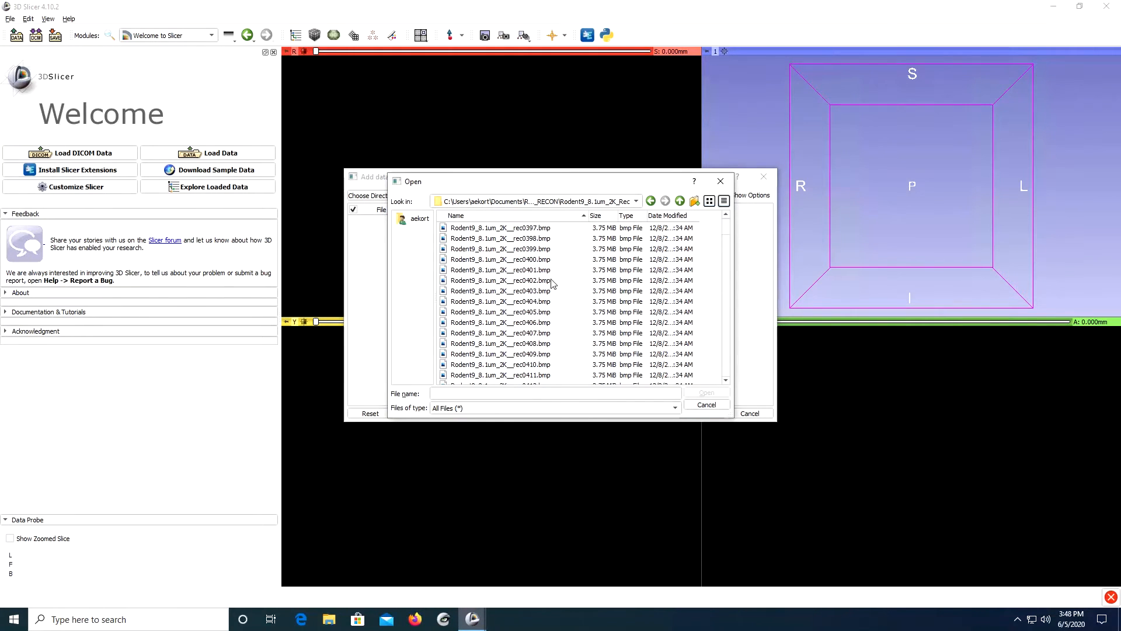
scroll(552, 285, "up", 8)
scroll(500, 228, "up", 5)
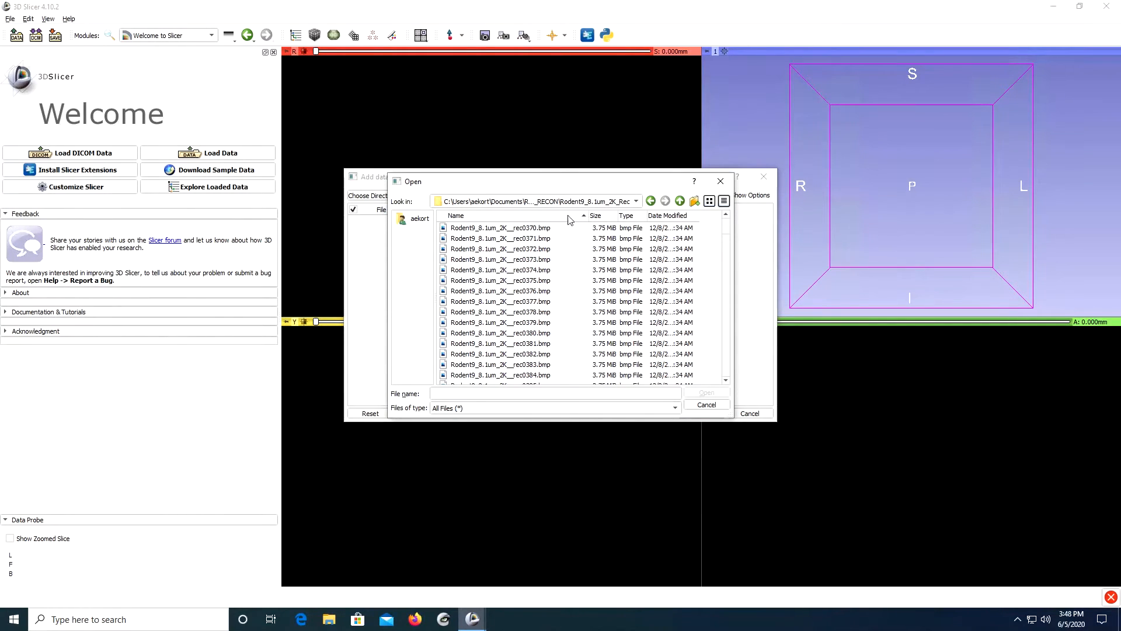
double_click(492, 229)
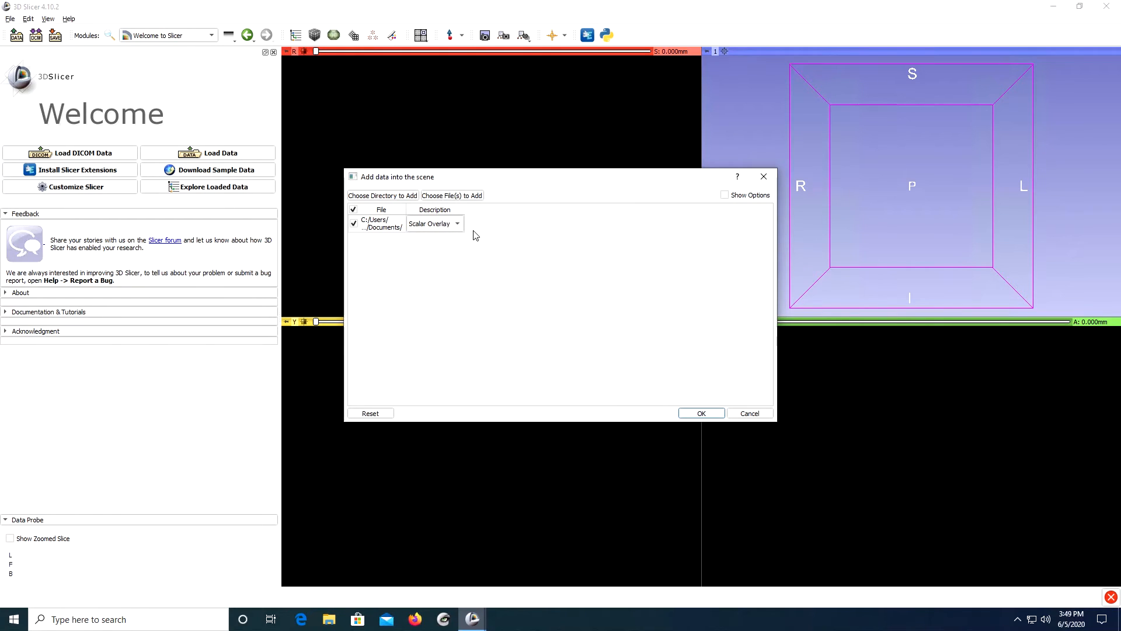
Load the BMP slices as a full stack, with the description Volume and the Single File option turned off.
left_click(425, 227)
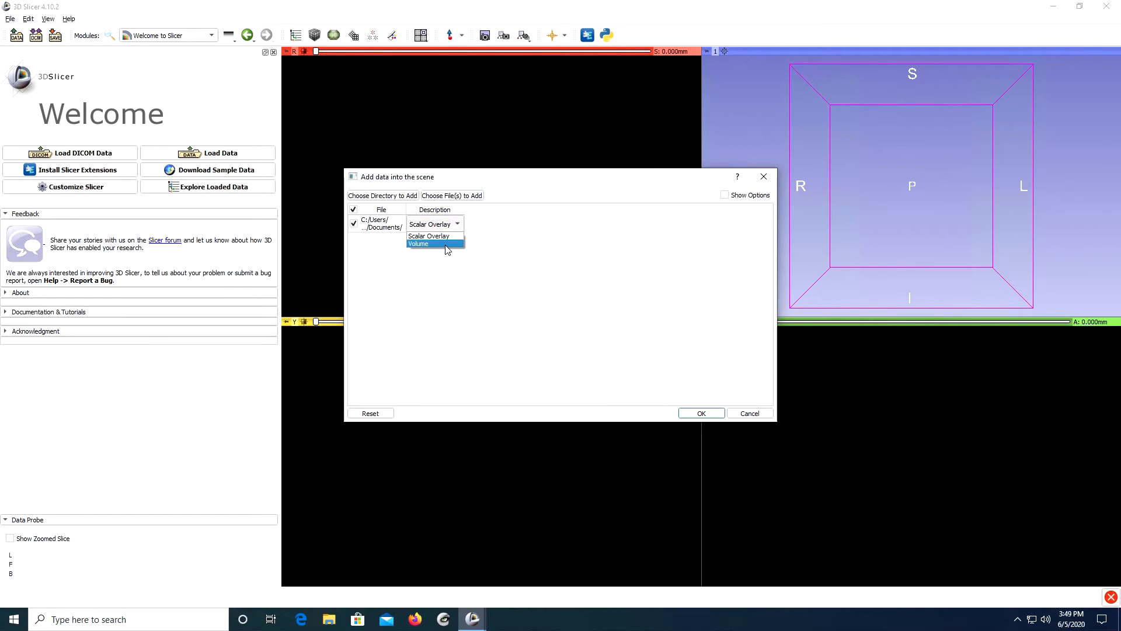
left_click(446, 244)
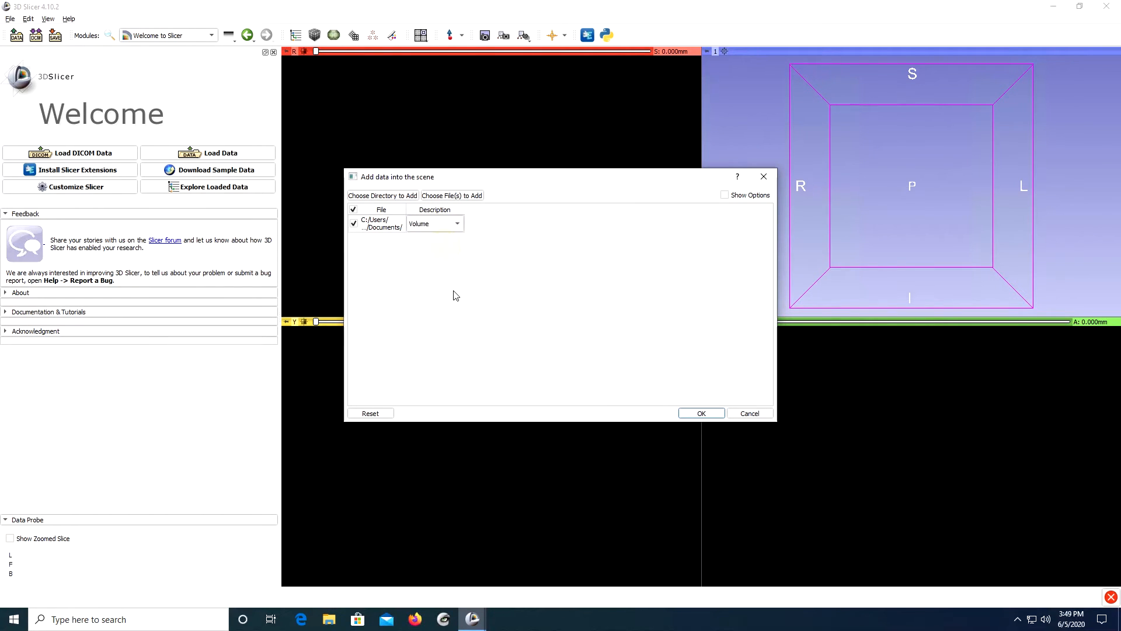
left_click(725, 195)
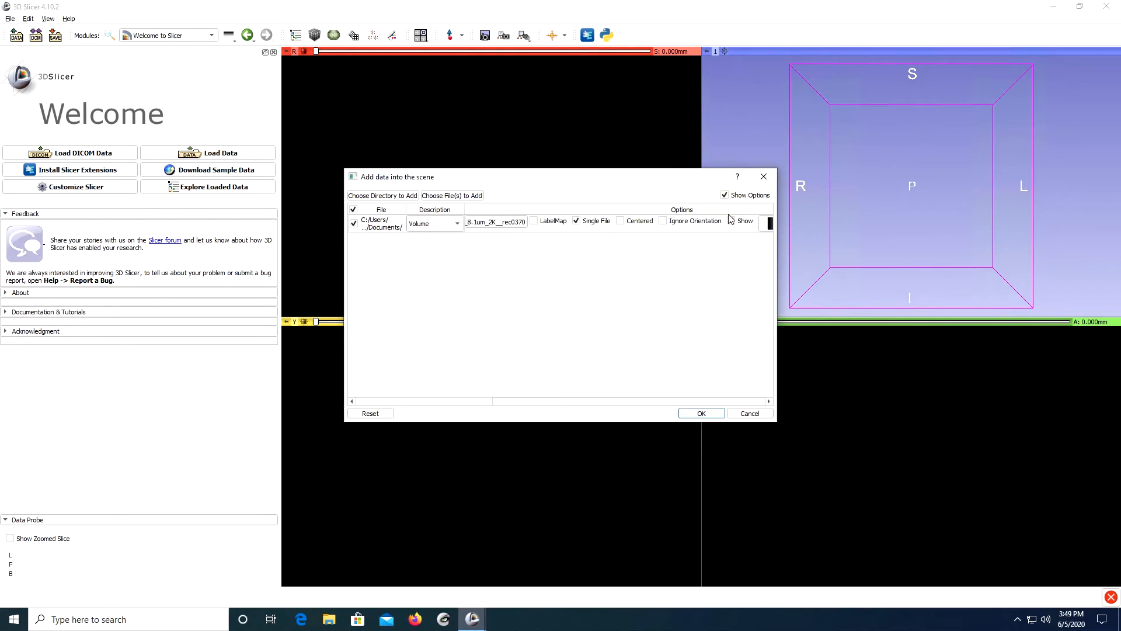
left_click(576, 221)
left_click(698, 414)
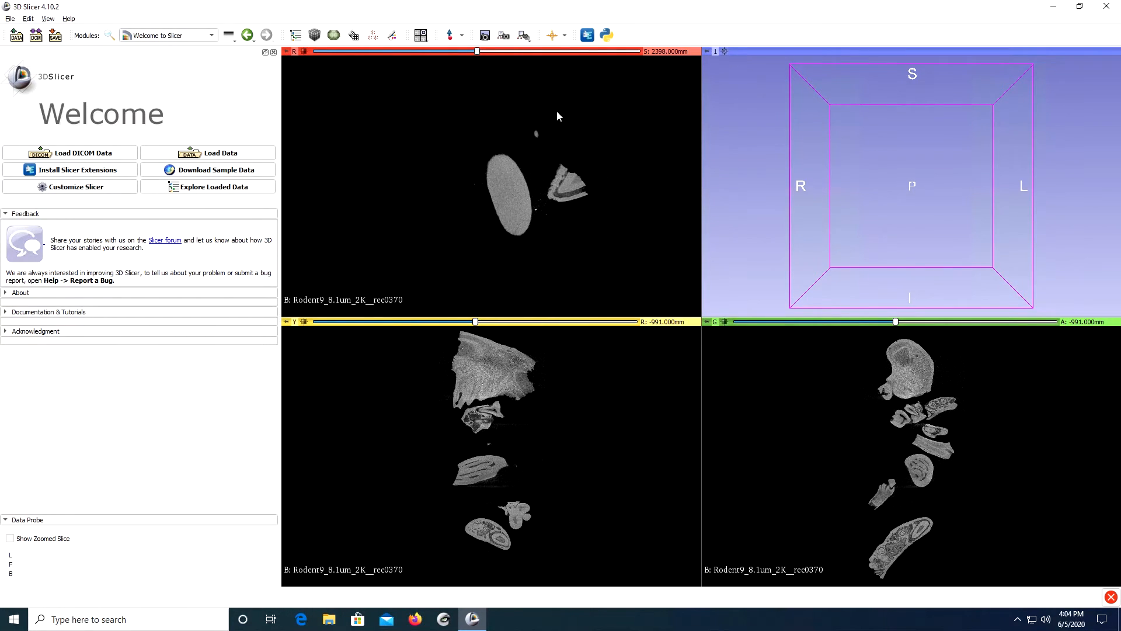
View the loaded stack in the Data module and make Rodent9_8.1um_2K__rec0370 the active volume in the Volumes module.
left_click(172, 36)
left_click(168, 74)
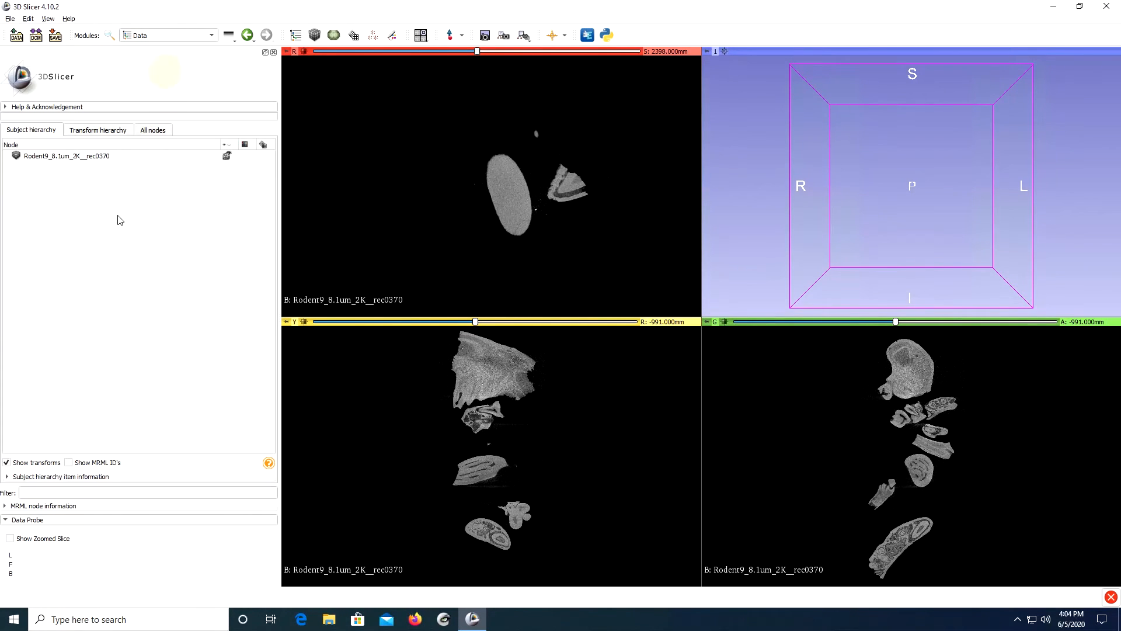
left_click(155, 32)
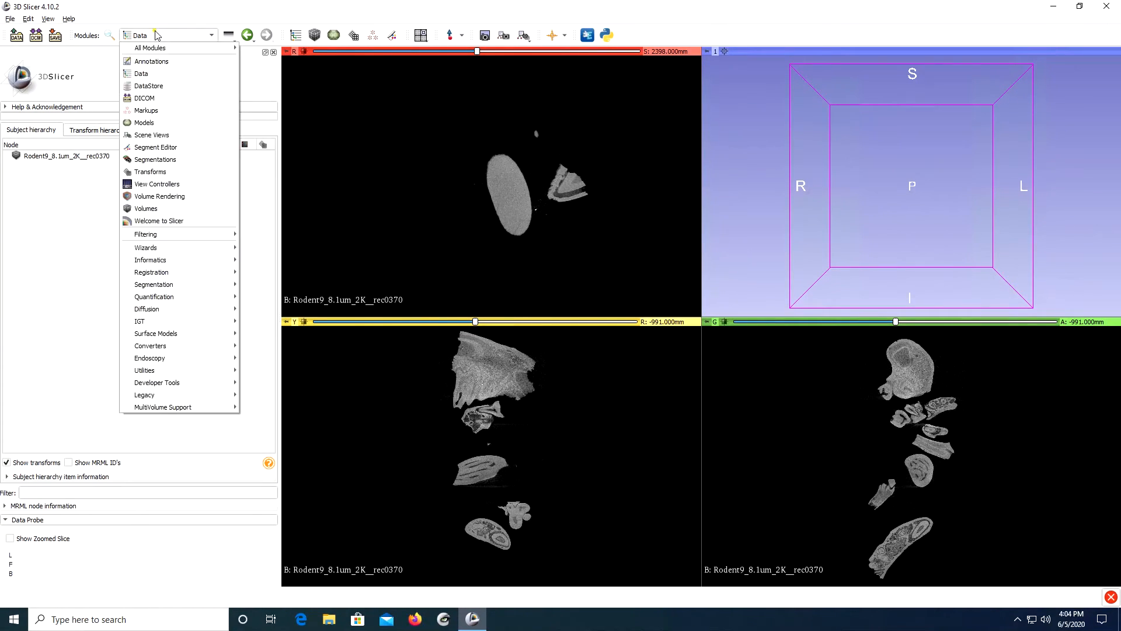
left_click(163, 209)
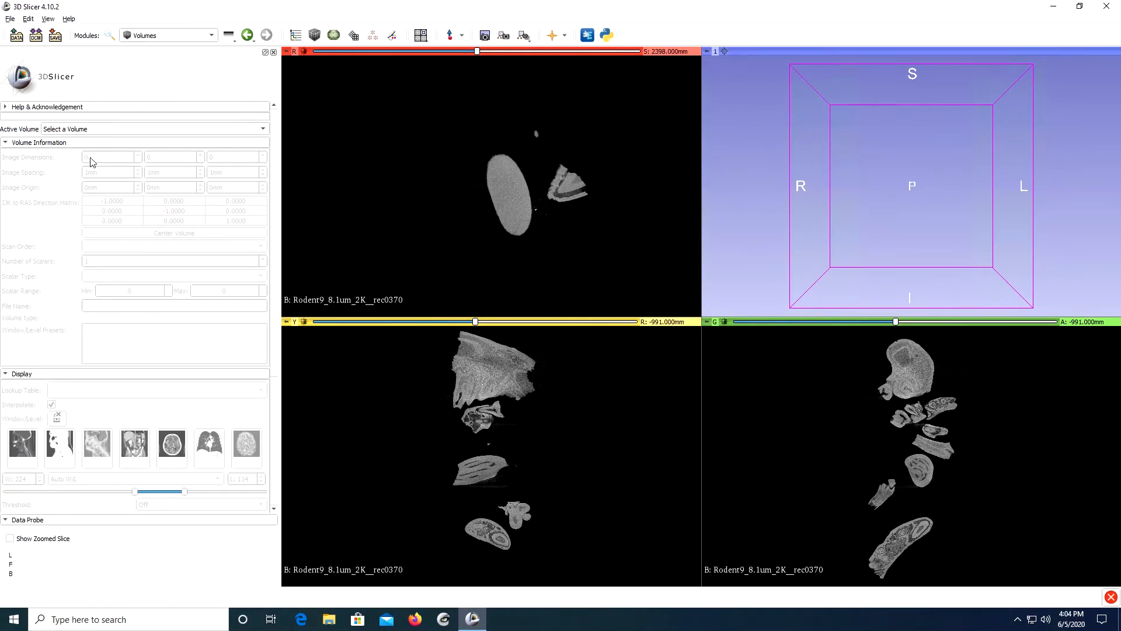
left_click(108, 129)
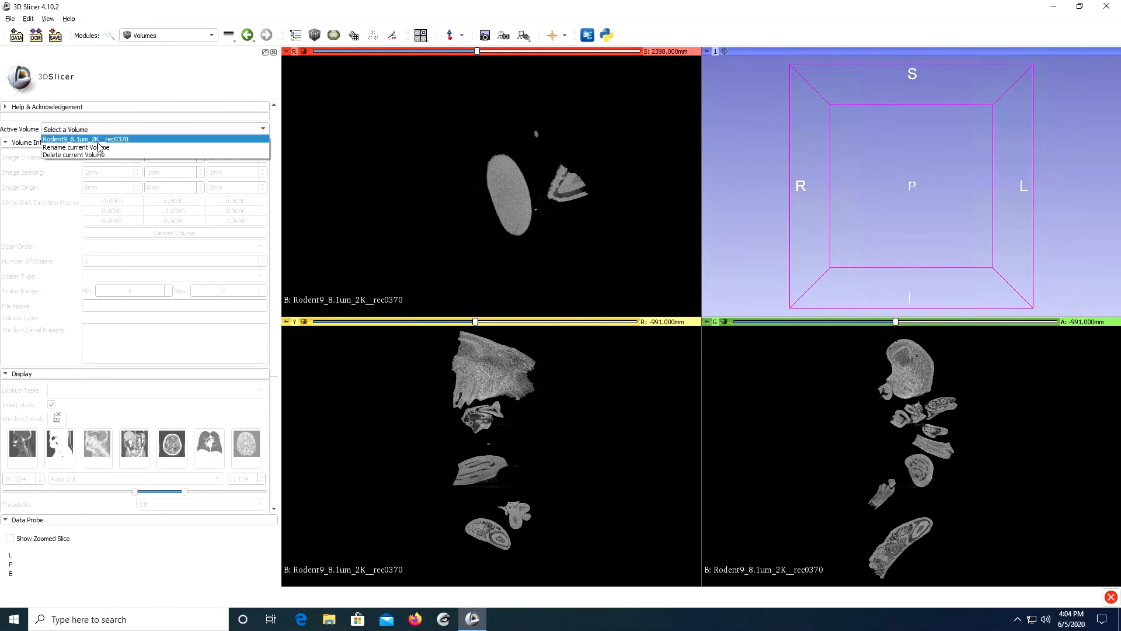
left_click(112, 139)
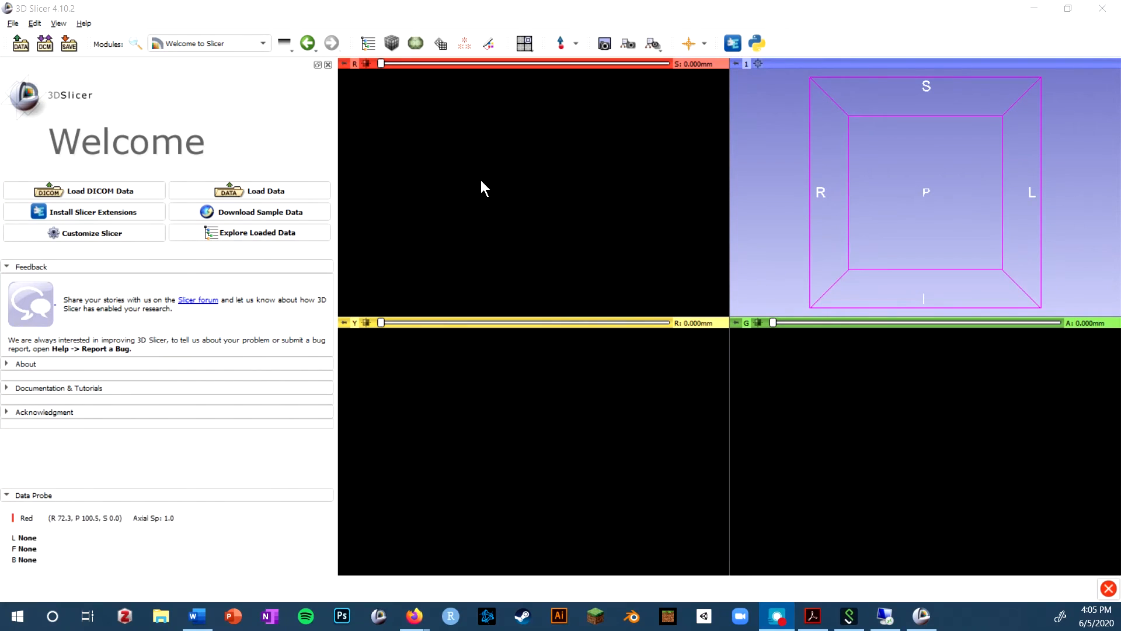
Open the DICOM browser, fit its window on the screen and select the PATRIOFELIS entry to list its studies and series.
left_click(107, 191)
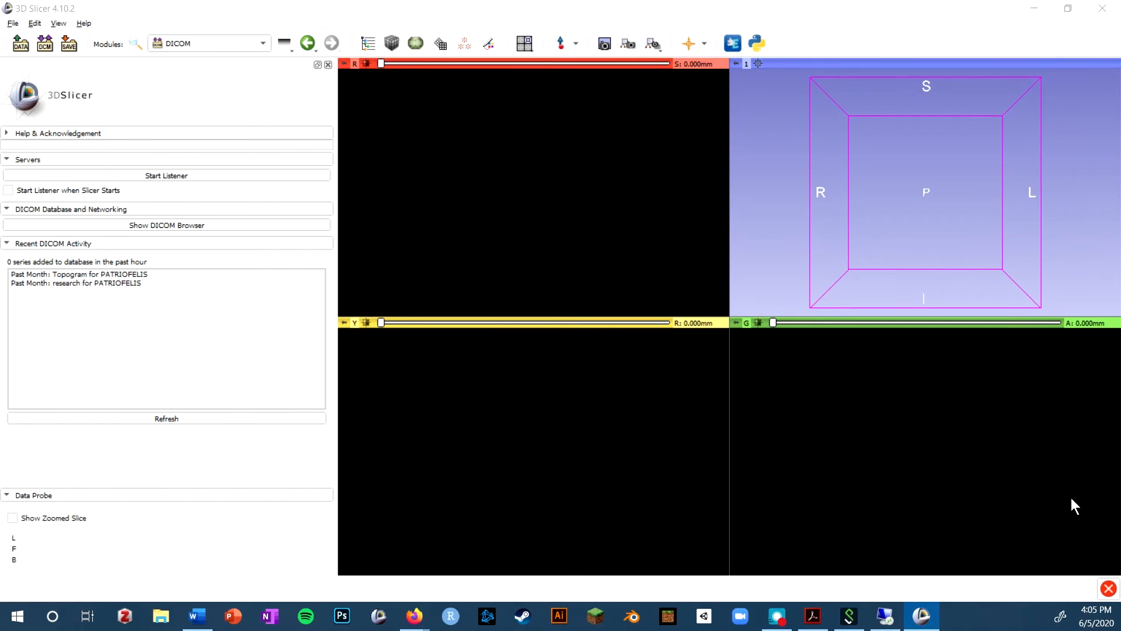
left_click_drag(1120, 175, 296, 28)
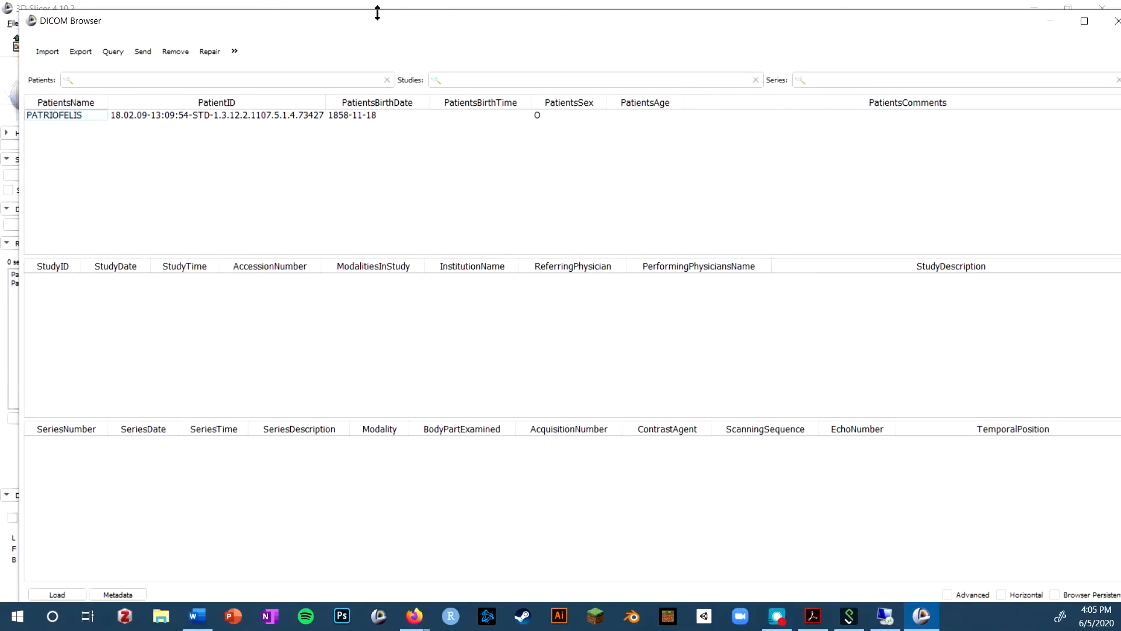
left_click_drag(378, 12, 382, 39)
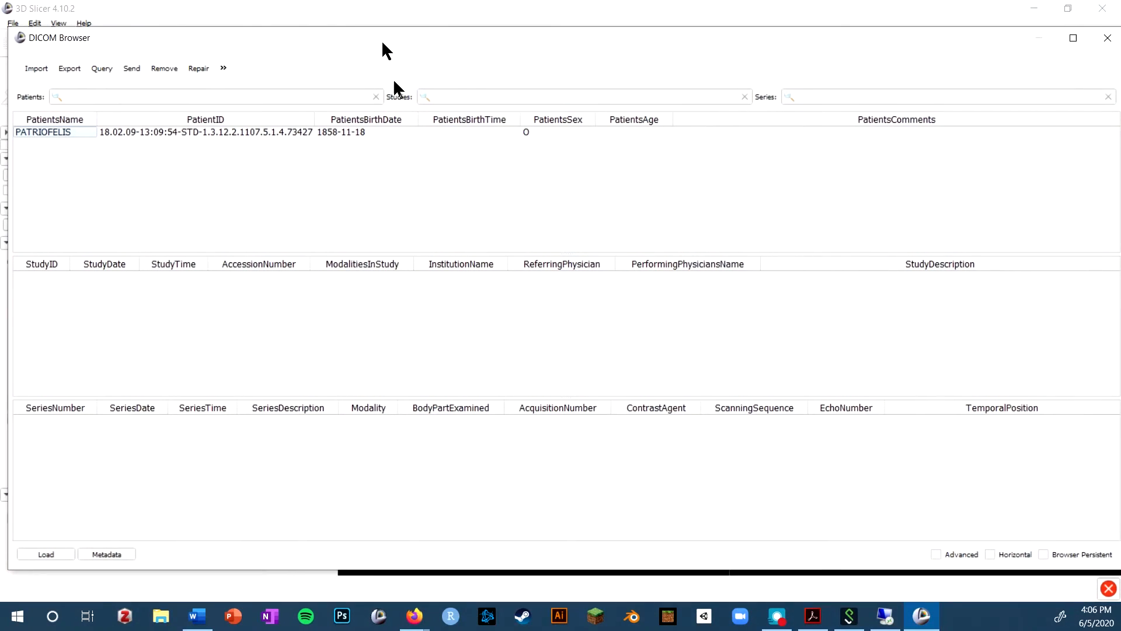
left_click(273, 133)
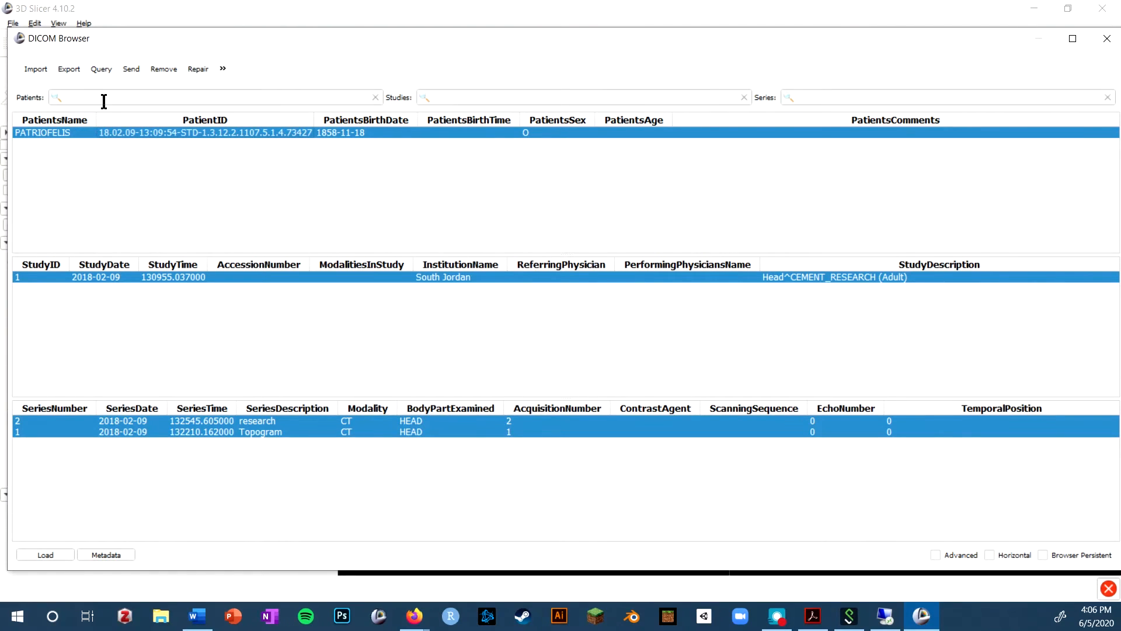
Import the Scan2 folder from PatriofelisDICOMScans into the DICOM database, using the Add Link import mode.
left_click(42, 68)
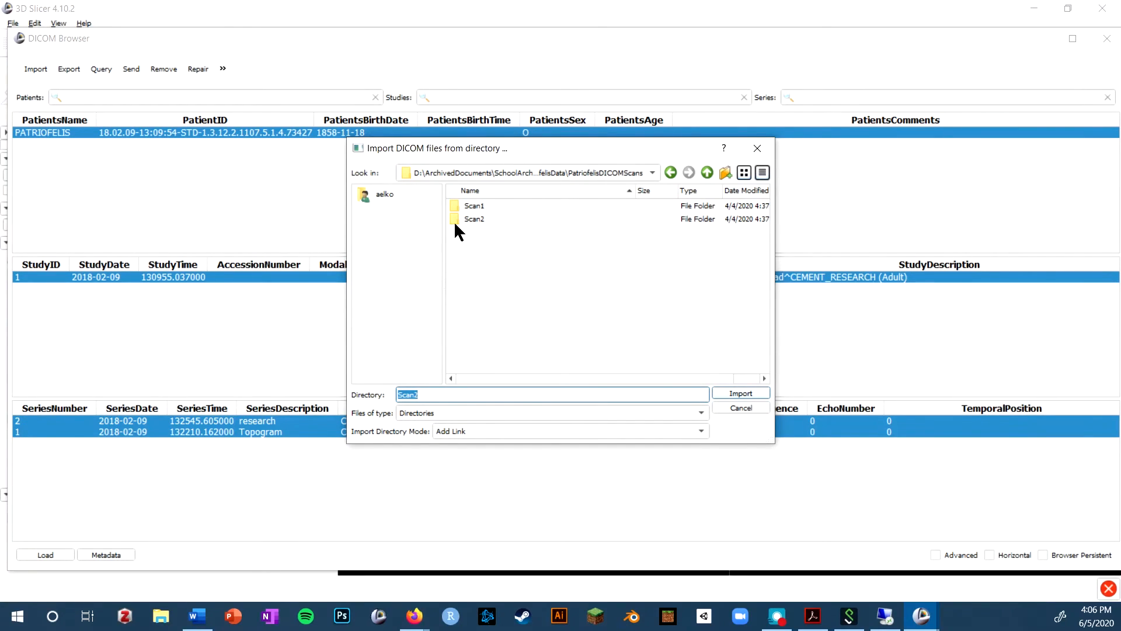
left_click(477, 220)
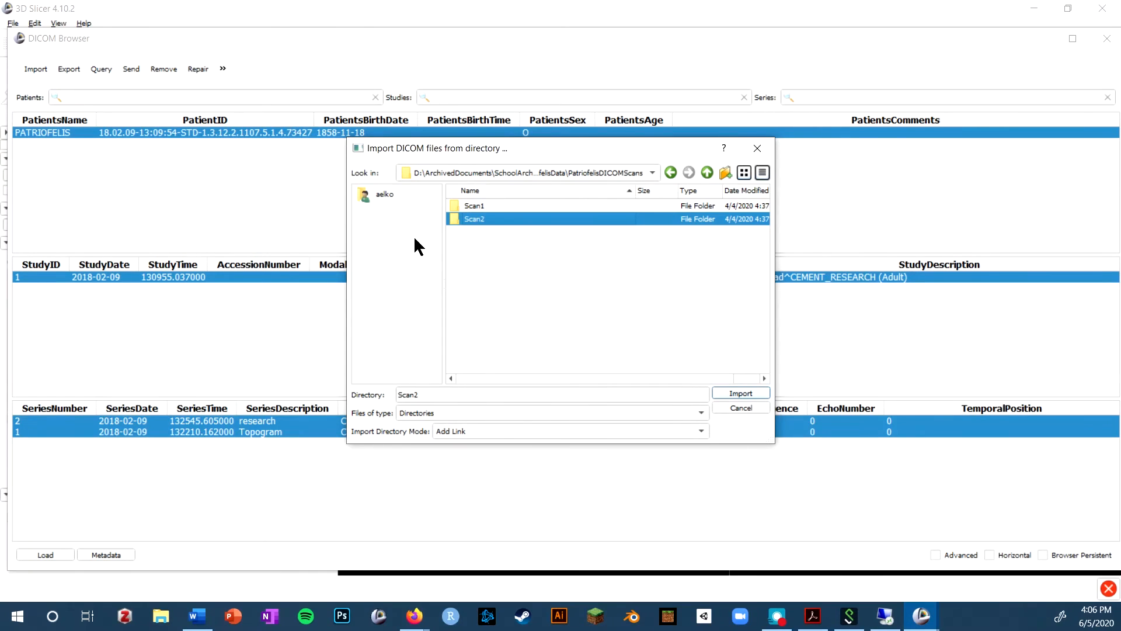
left_click(741, 394)
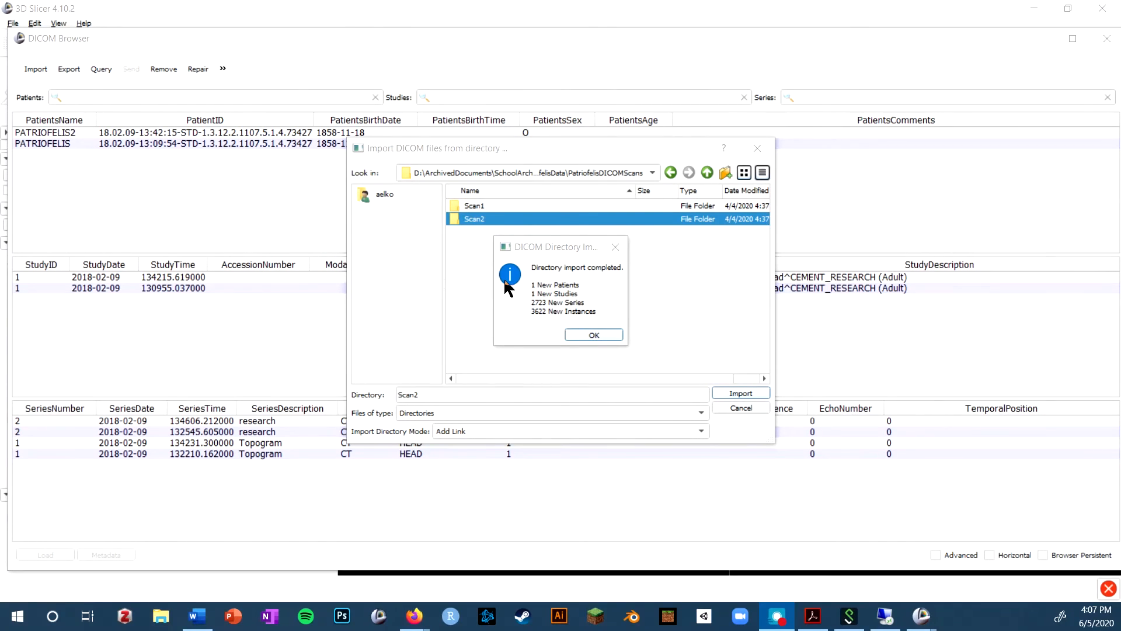
left_click(601, 333)
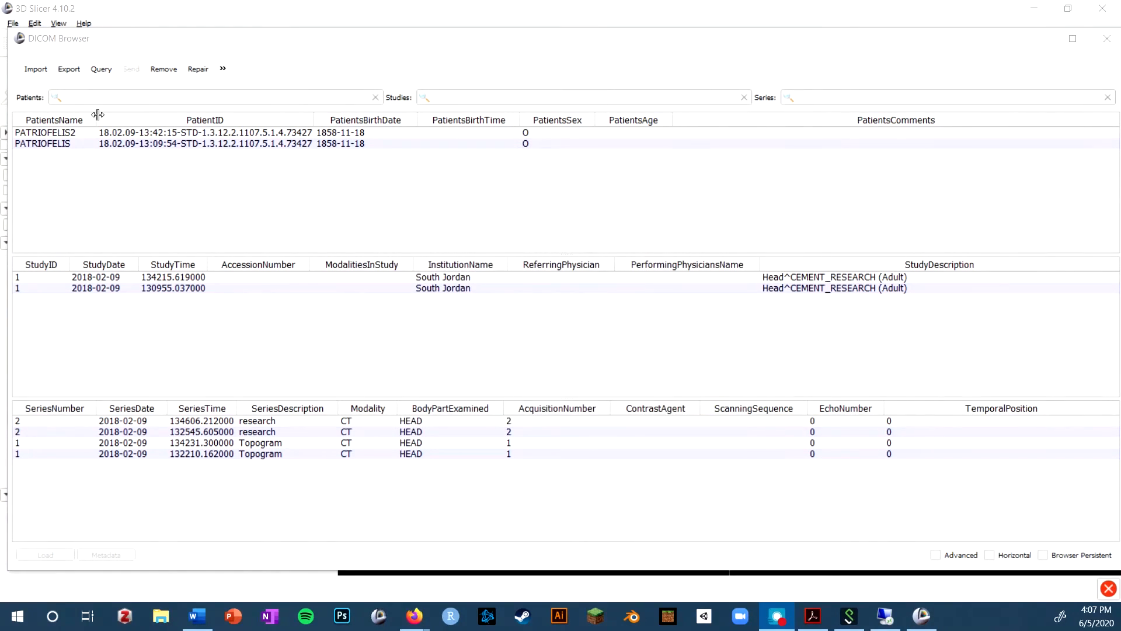
Compare the studies and series of the PATRIOFELIS2 and PATRIOFELIS entries, leaving PATRIOFELIS2 selected.
left_click(69, 133)
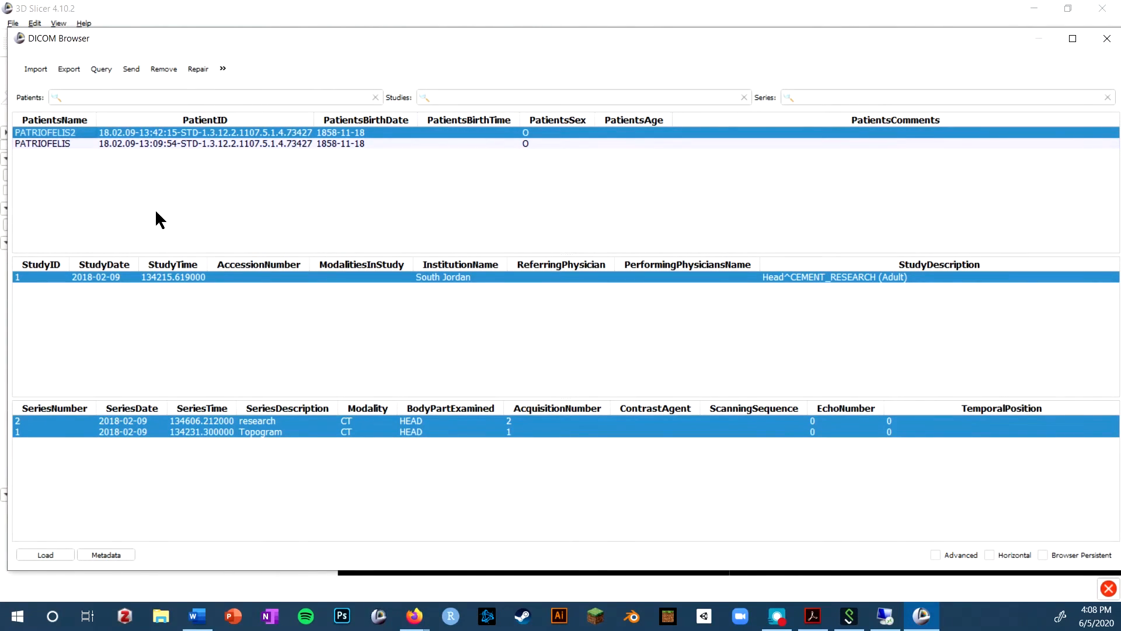
left_click(106, 143)
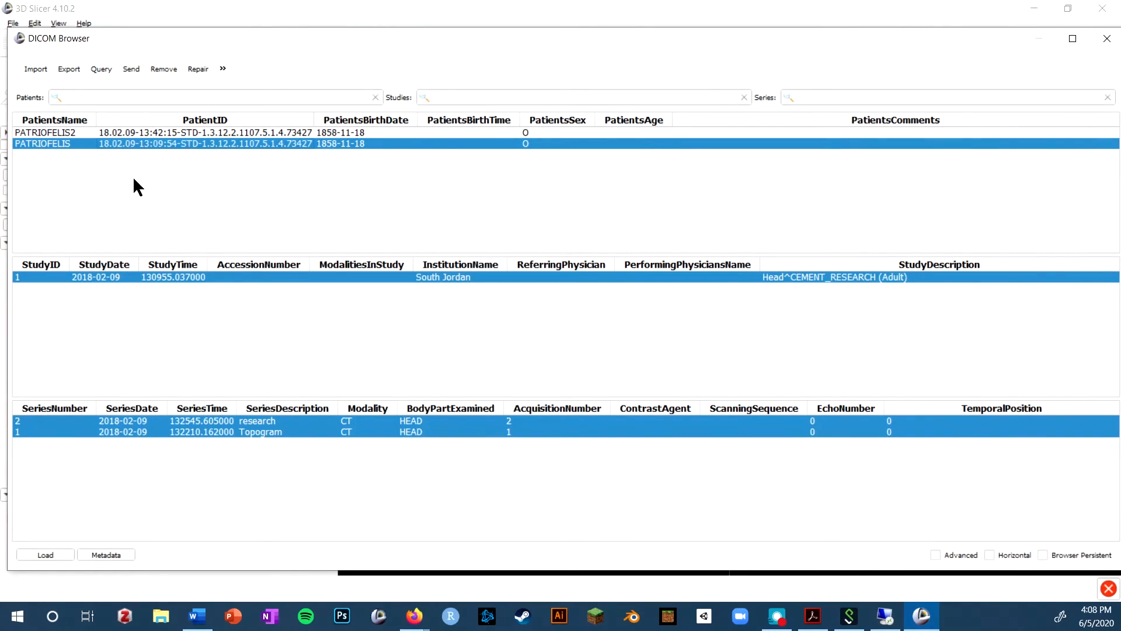
left_click(77, 133)
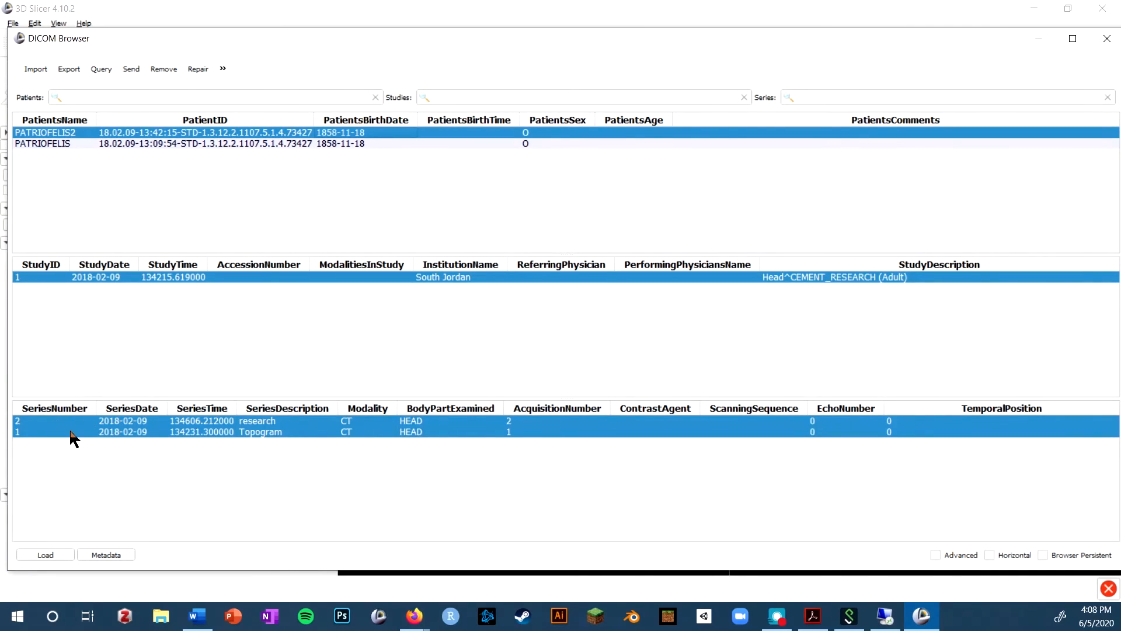
Load only the research CT series of PATRIOFELIS2, leaving the Topogram series out of the selection.
left_click(290, 420)
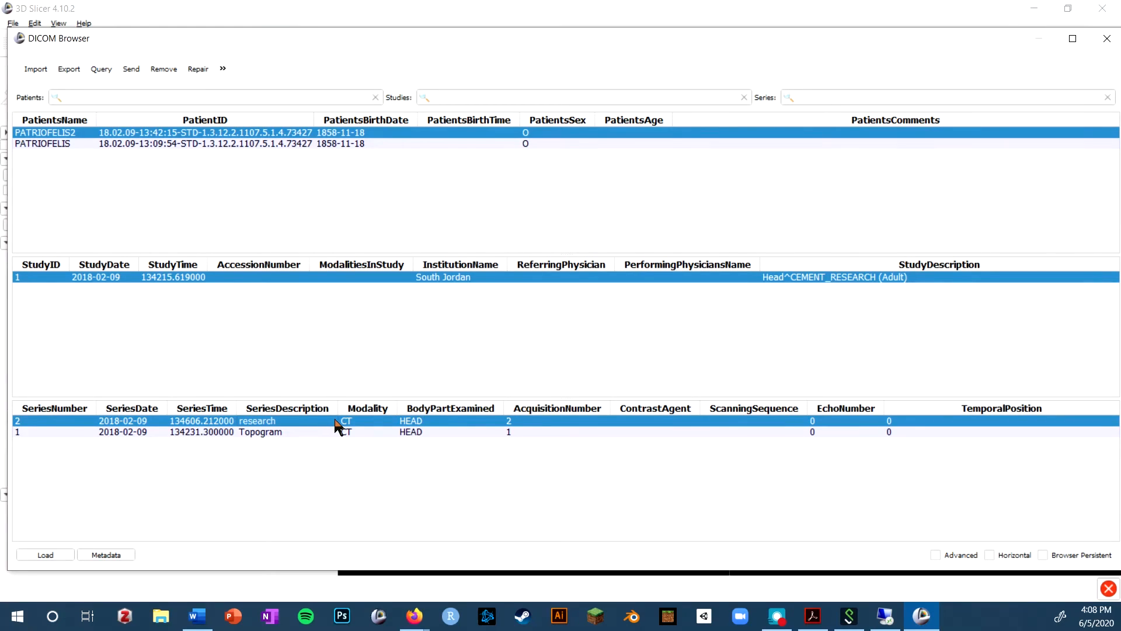
left_click(243, 433)
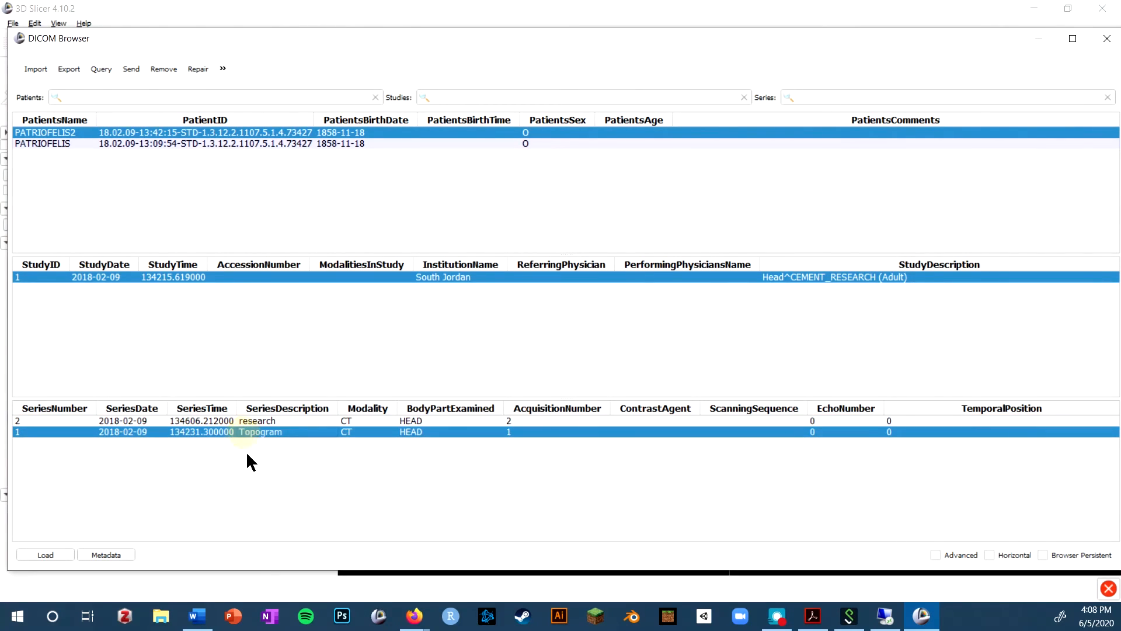
left_click(269, 421)
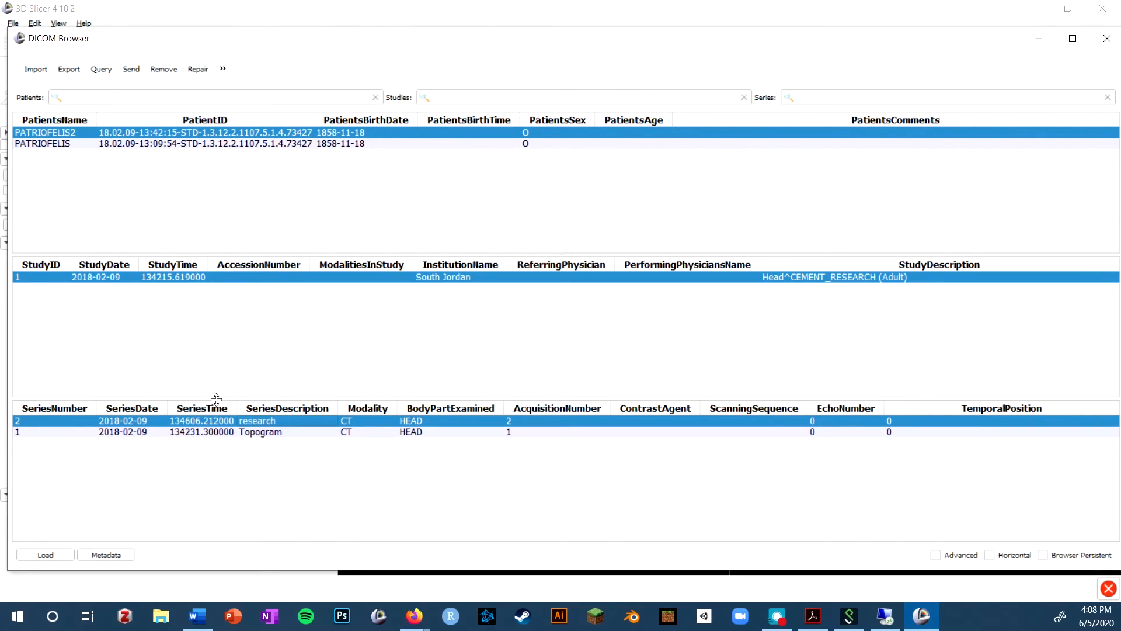
left_click(296, 432)
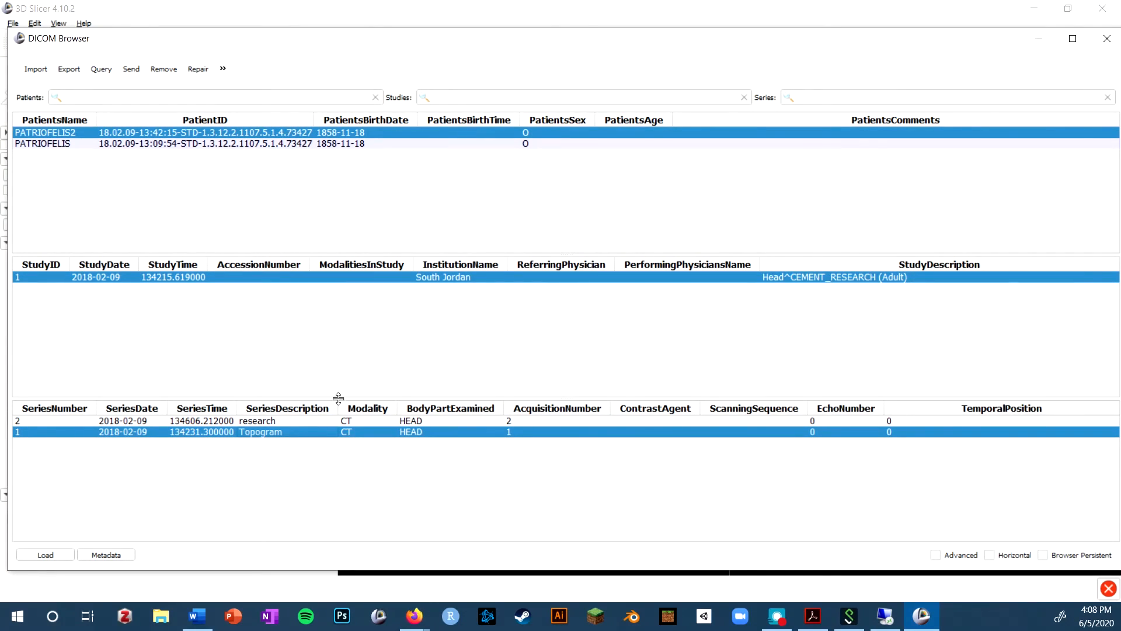
left_click(301, 421)
left_click(42, 556)
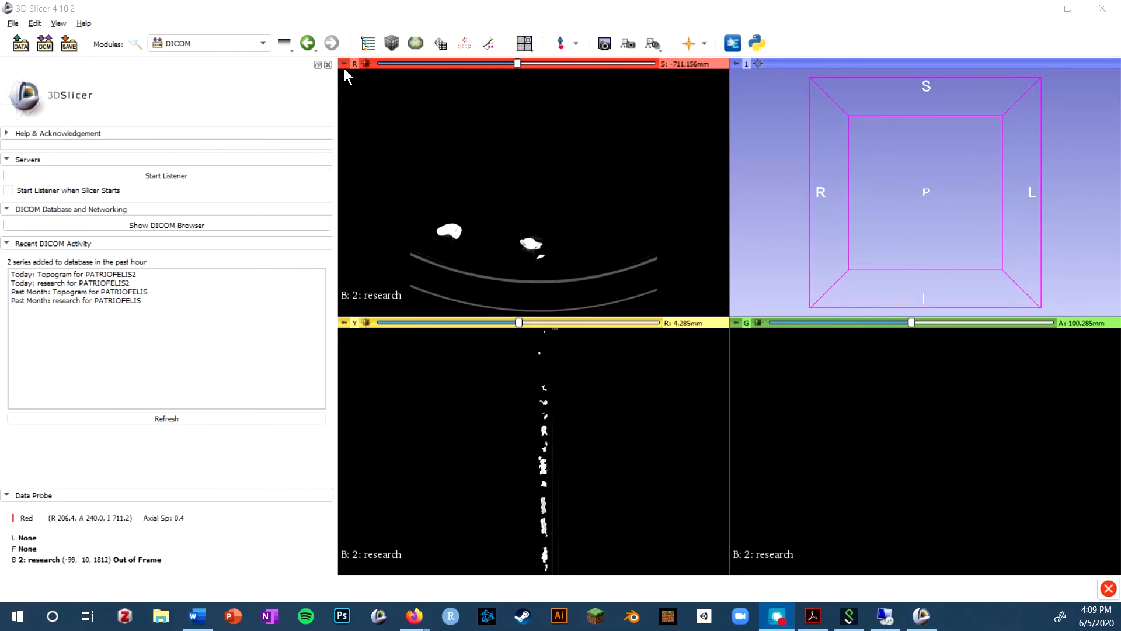
Browse through the slices of the loaded research volume in the axial, coronal and sagittal views.
scroll(507, 178, "down", 1)
scroll(506, 185, "down", 17)
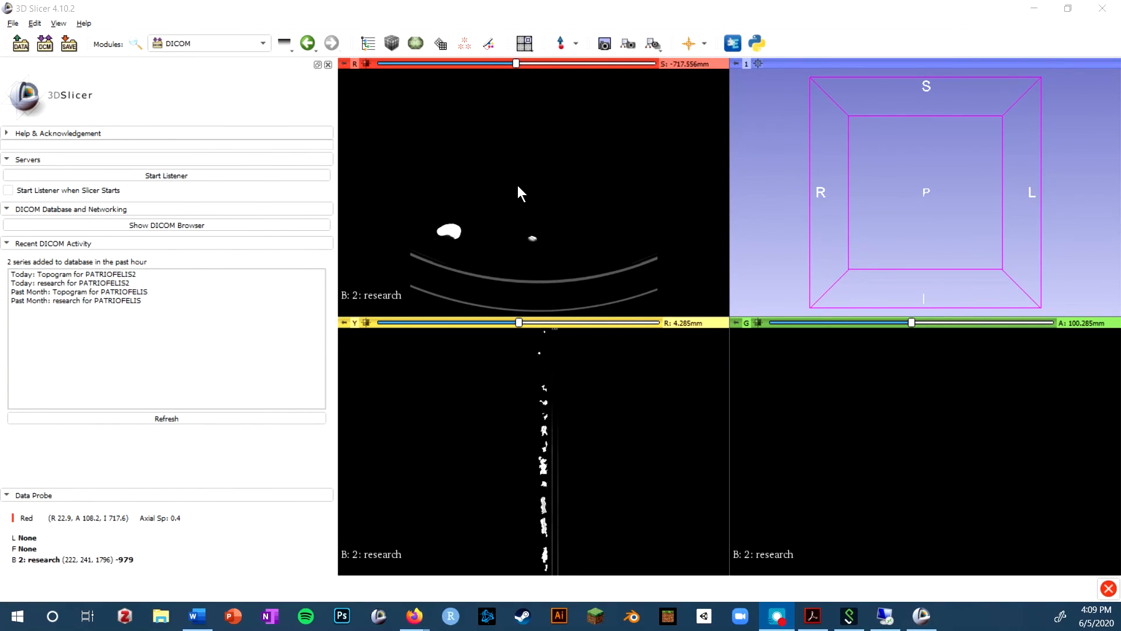
scroll(543, 181, "up", 16)
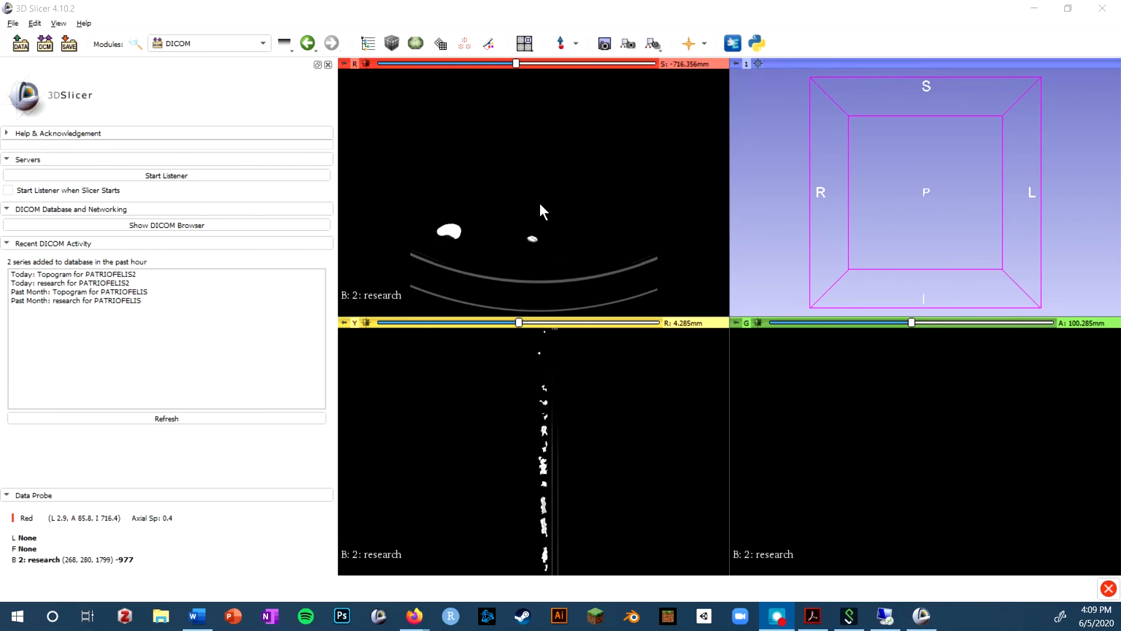
scroll(846, 436, "down", 8)
scroll(846, 436, "up", 20)
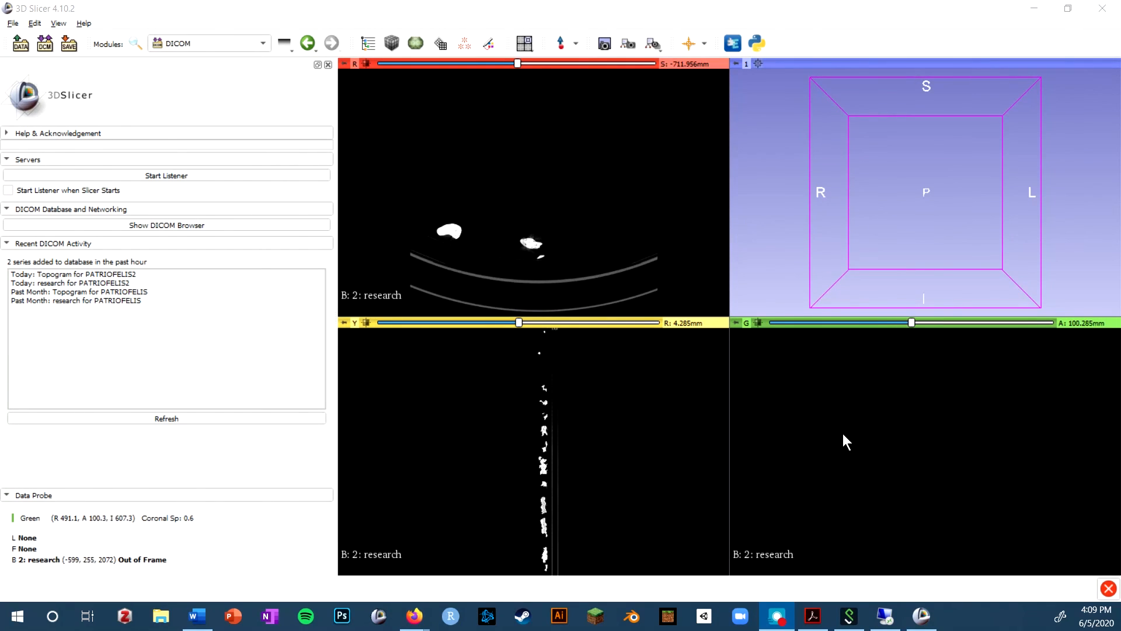
scroll(611, 460, "up", 20)
scroll(611, 460, "down", 8)
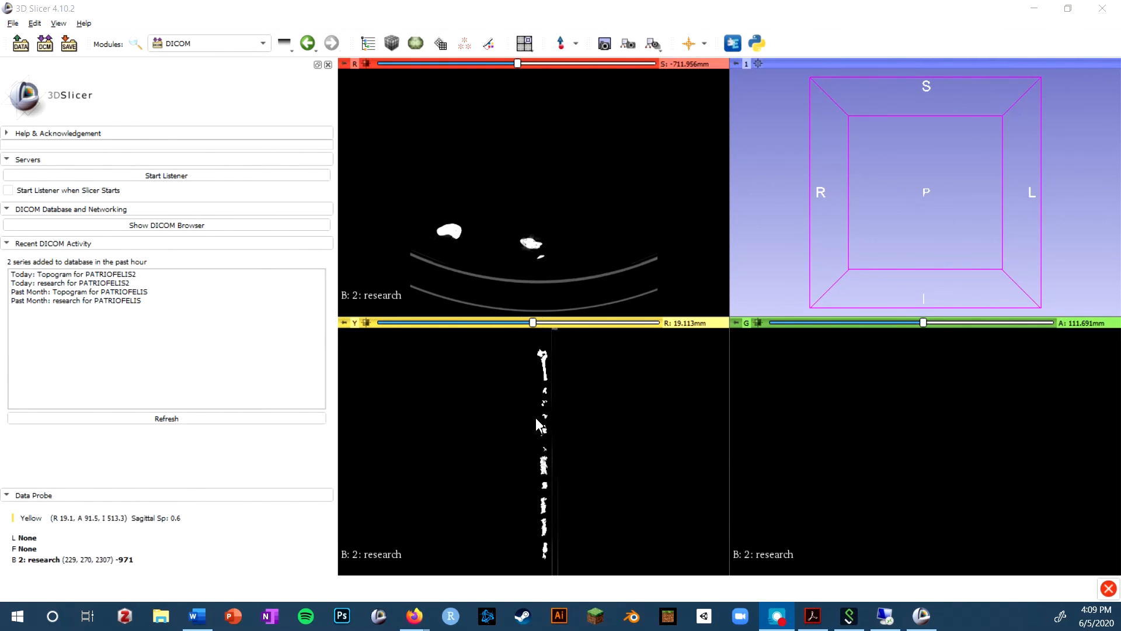
Examine the image spacing, volume information and display settings of the research volume in the Volumes module.
left_click(200, 50)
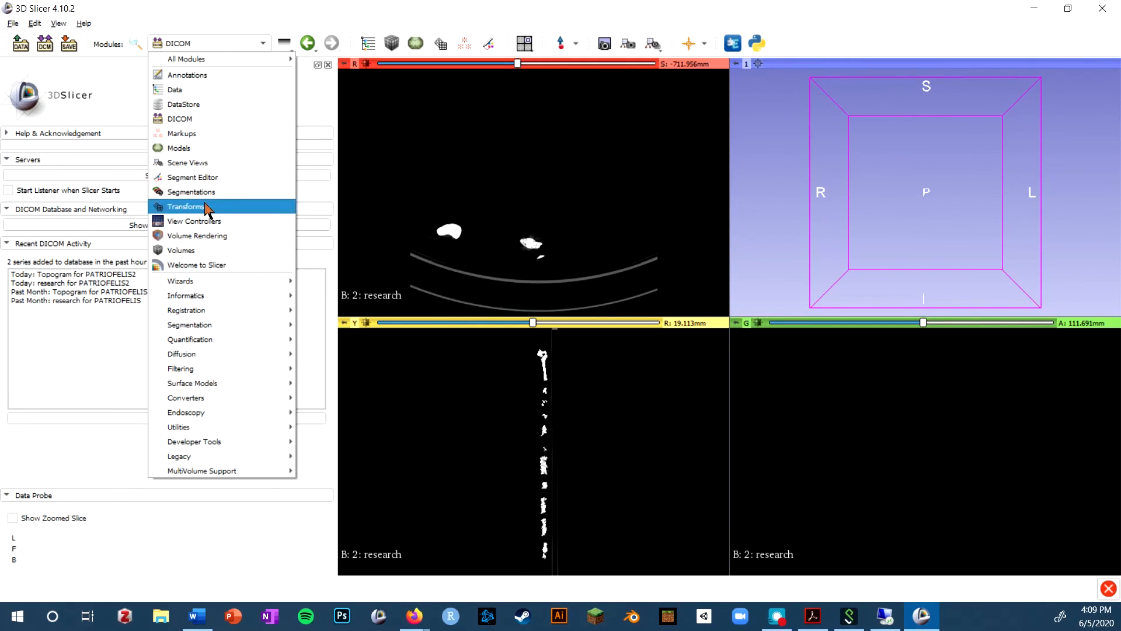
left_click(204, 251)
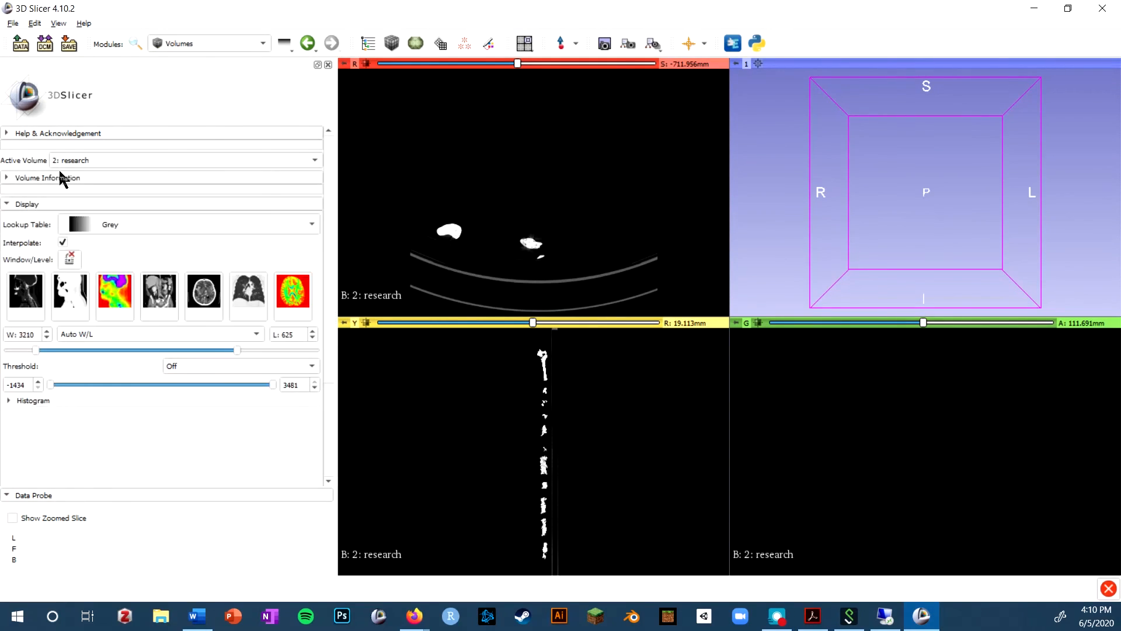
left_click(64, 176)
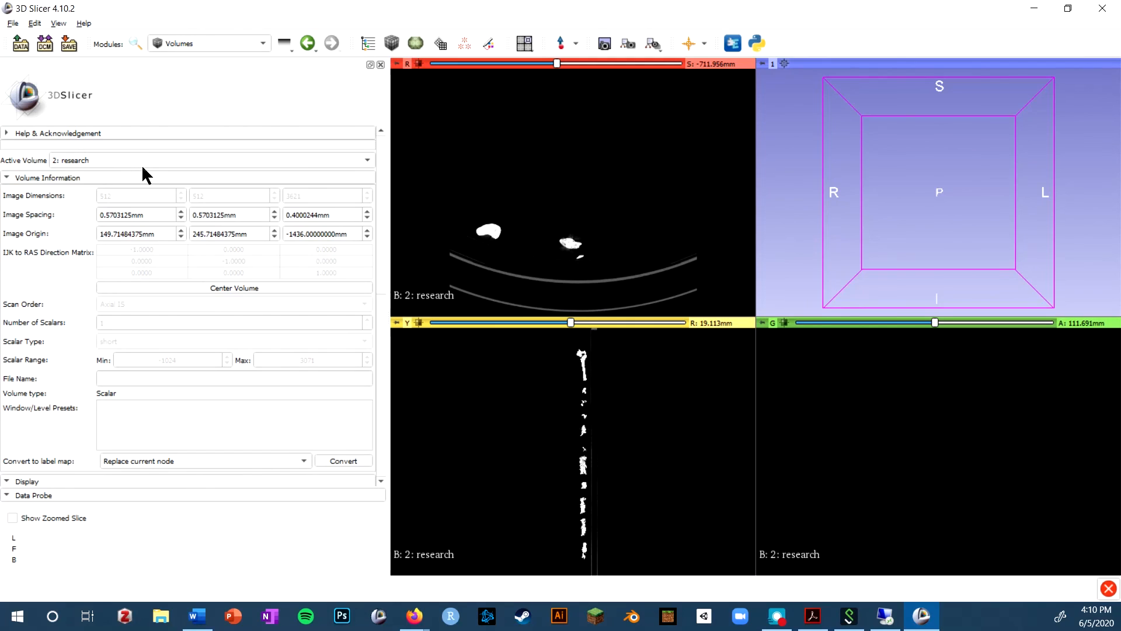
left_click(201, 215)
scroll(181, 196, "down", 12)
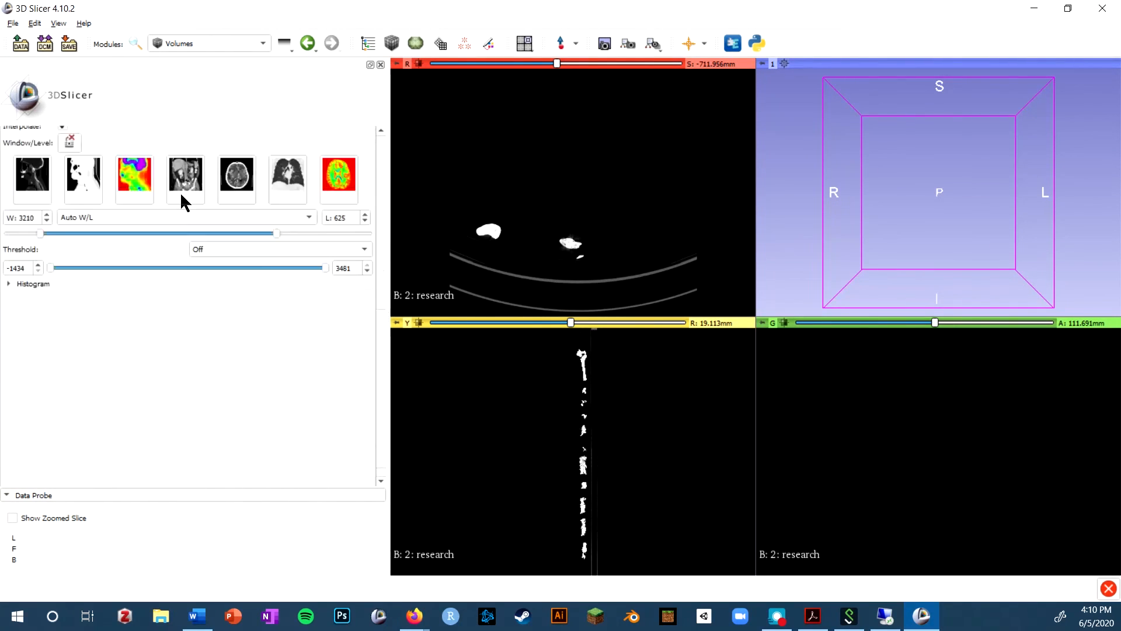
scroll(180, 195, "up", 1)
scroll(303, 315, "up", 5)
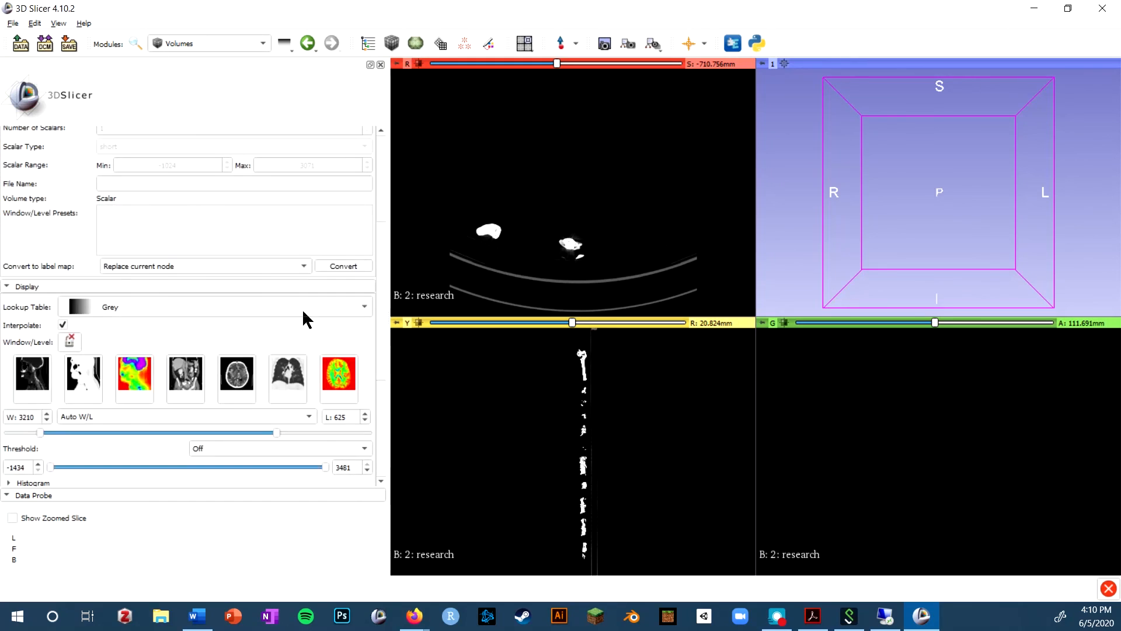